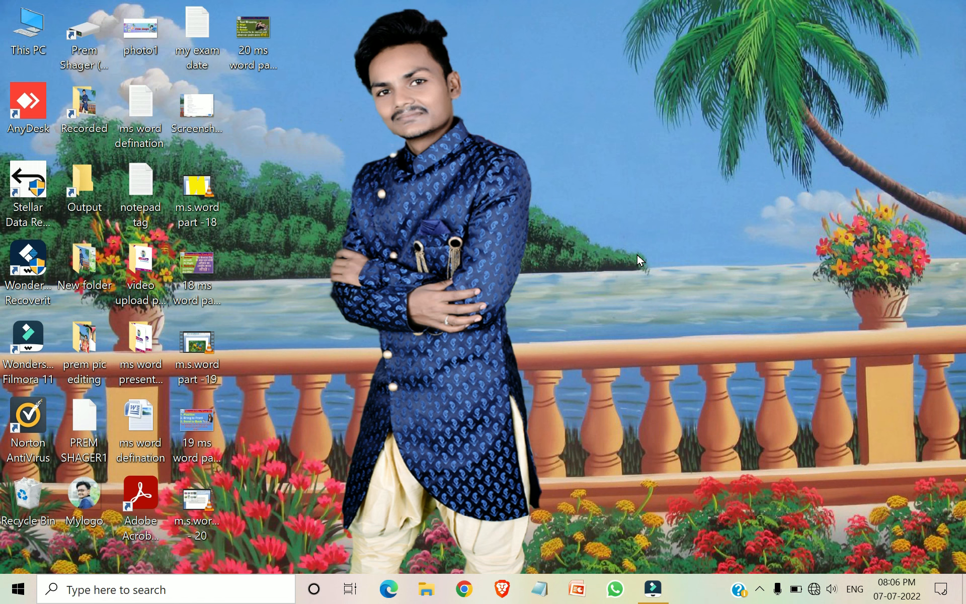
Step: Launch Microsoft Word by running the command winword and close the blank document window again
key(super+r)
key(BackSpace)
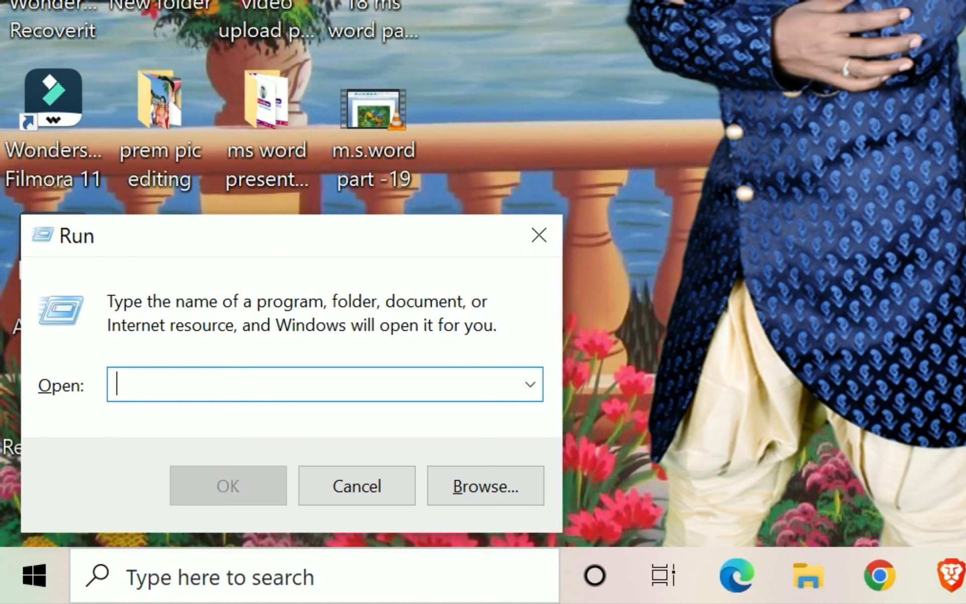
text(winword)
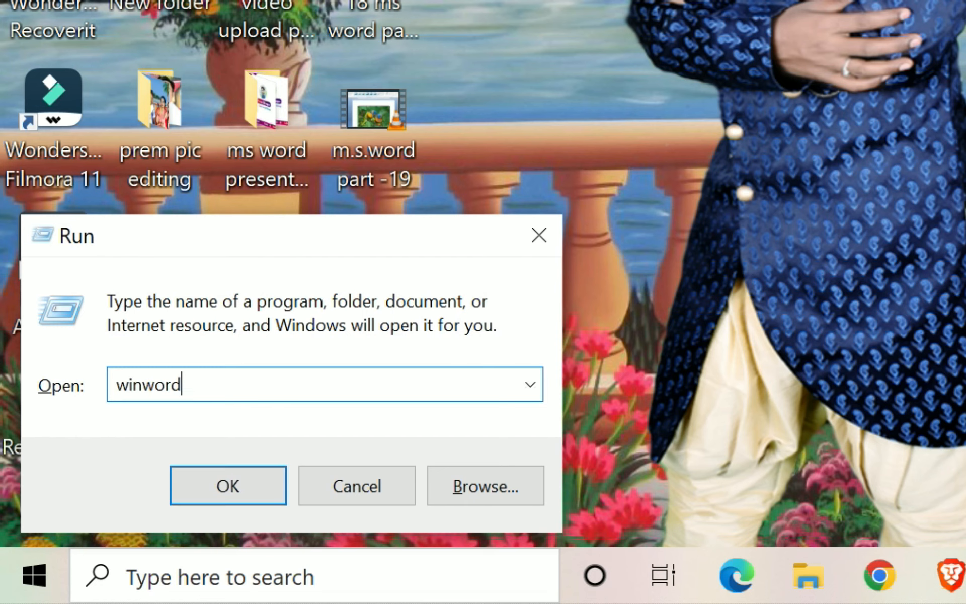
click(247, 494)
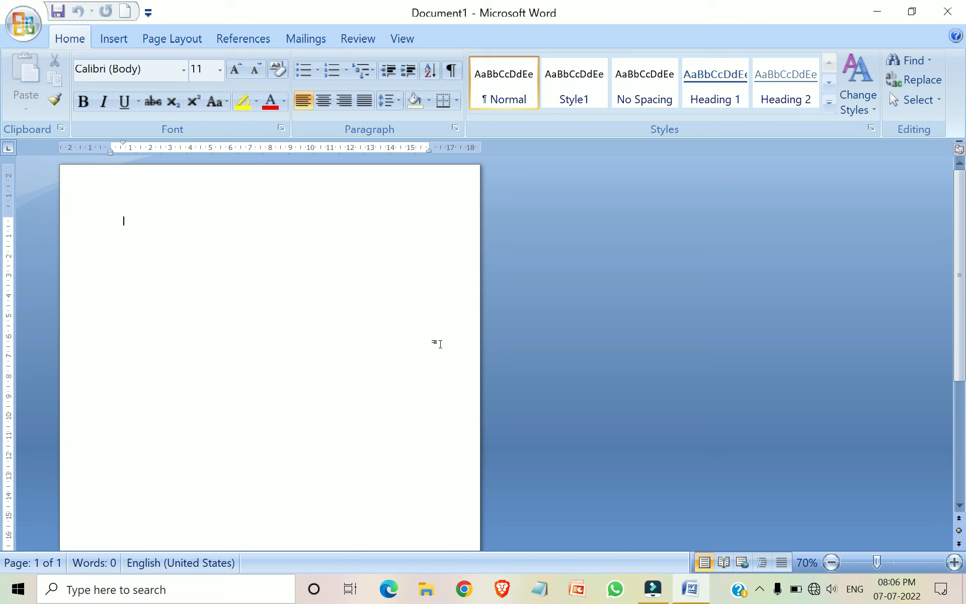
click(956, 9)
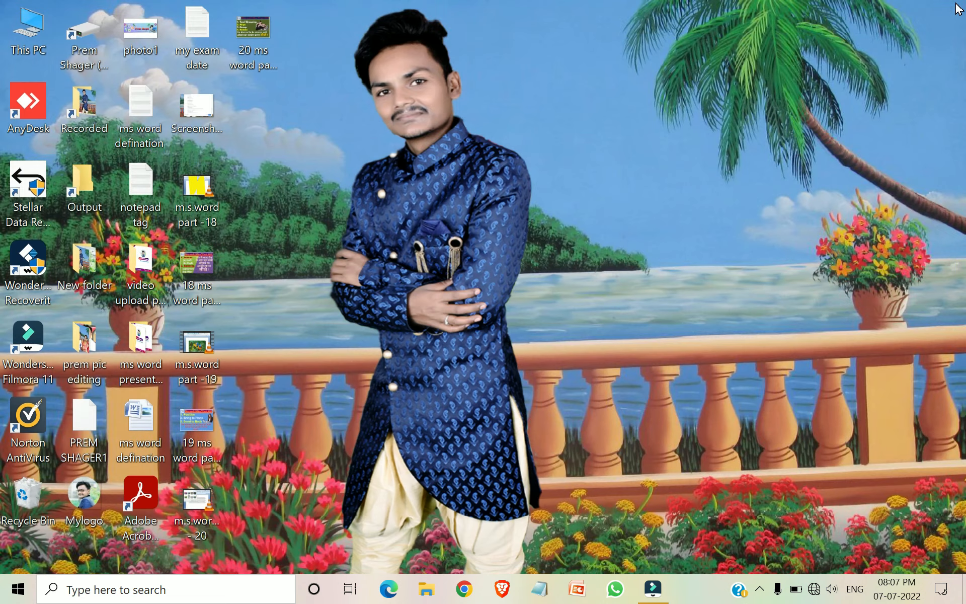
Step: Launch Microsoft Office Word 2007 from the Microsoft Office folder in the list of installed programs
click(17, 595)
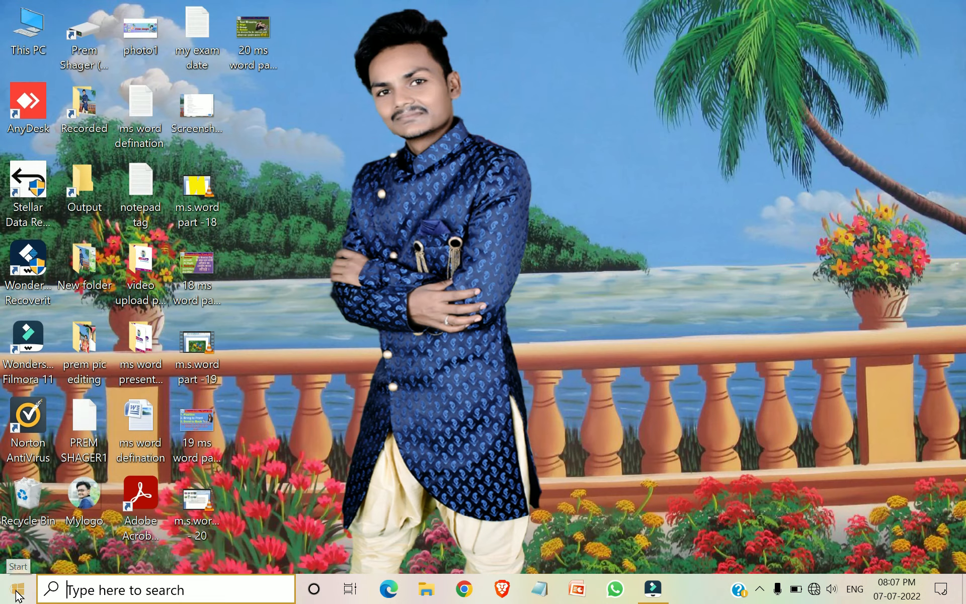
scroll(171, 360, down, 10)
scroll(171, 372, down, 6)
scroll(101, 432, down, 5)
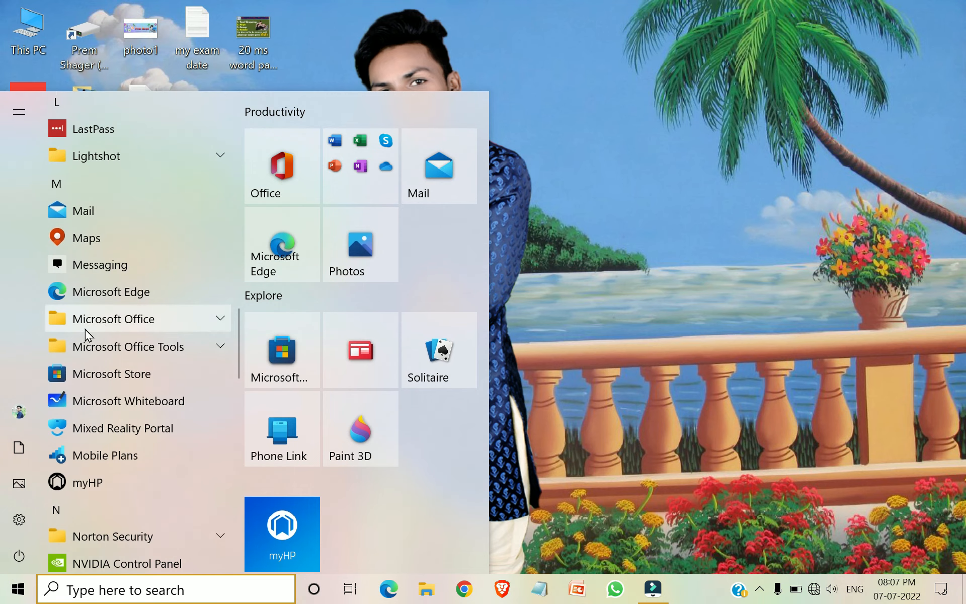
click(198, 322)
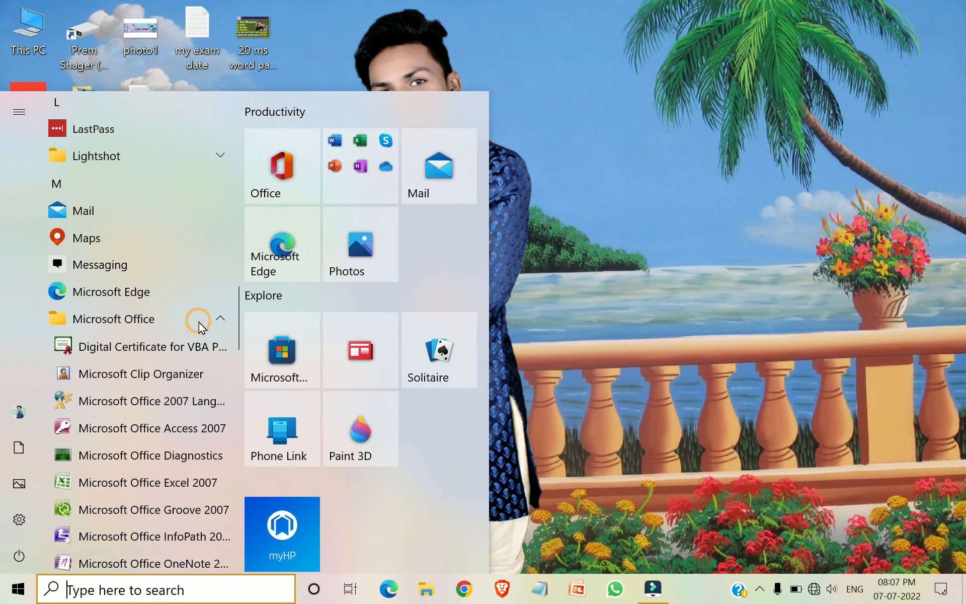
scroll(198, 322, down, 3)
scroll(158, 373, down, 5)
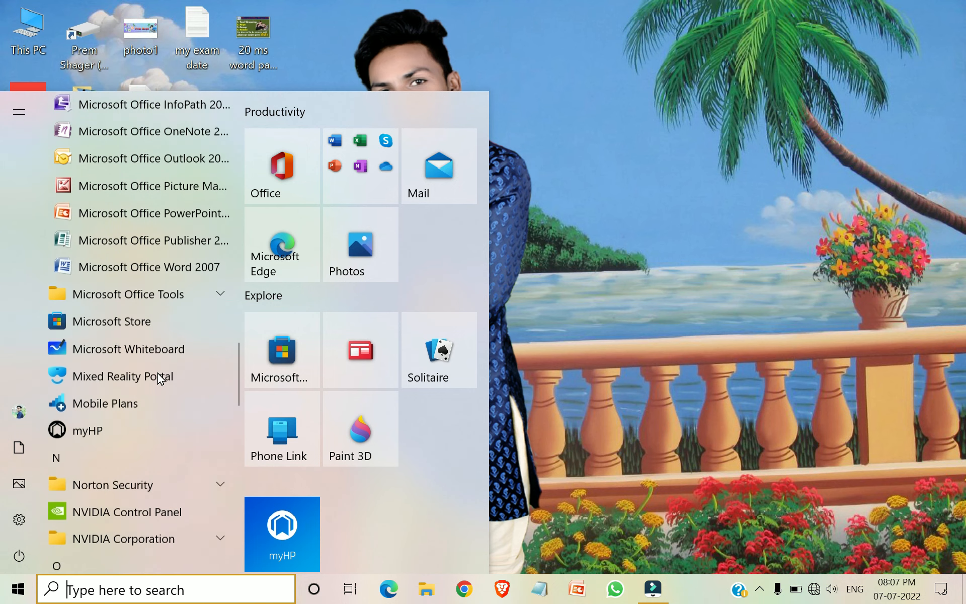
click(204, 273)
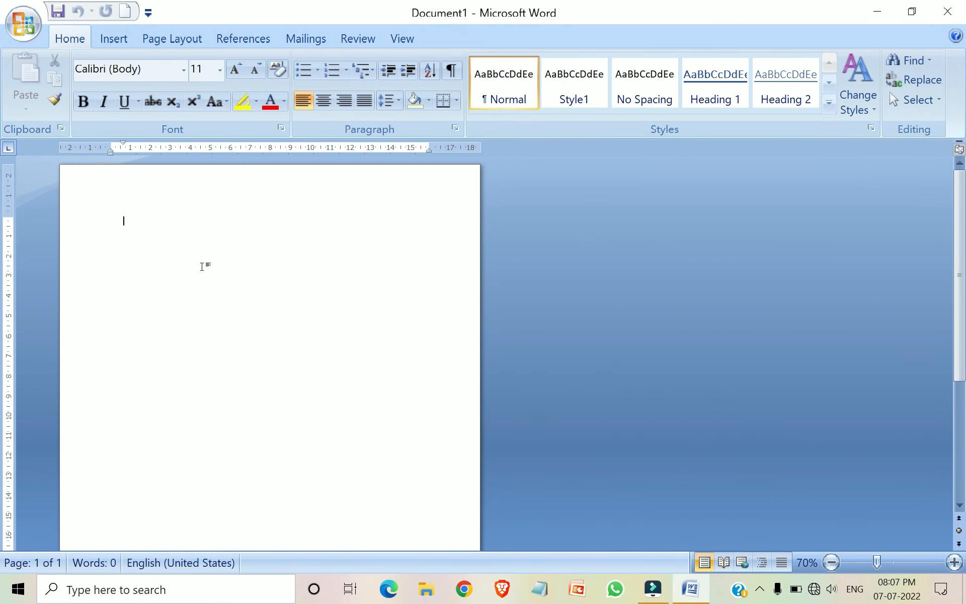
Step: Examine the built-in table of contents styles and the Add Text level options without applying any
click(243, 40)
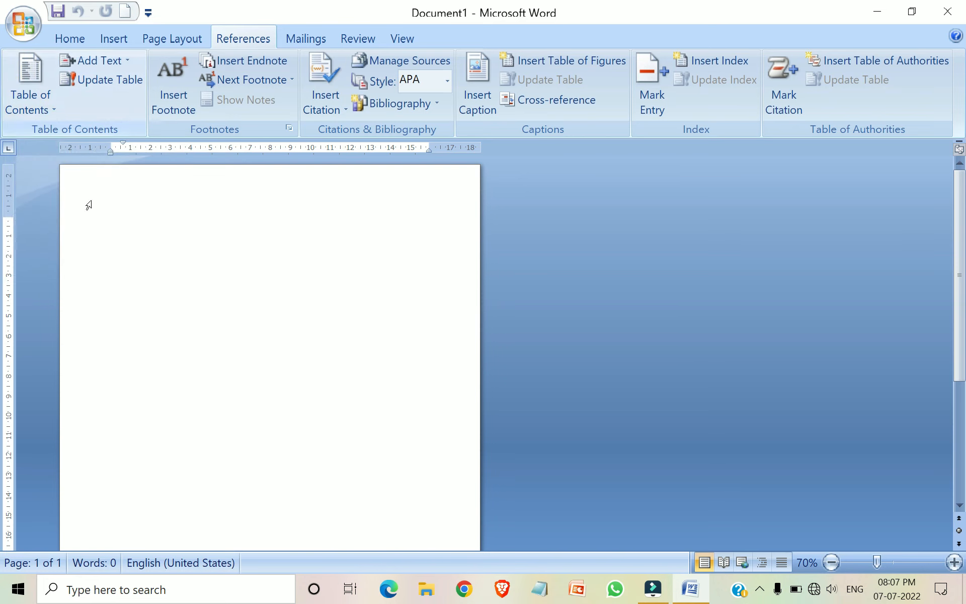
click(35, 101)
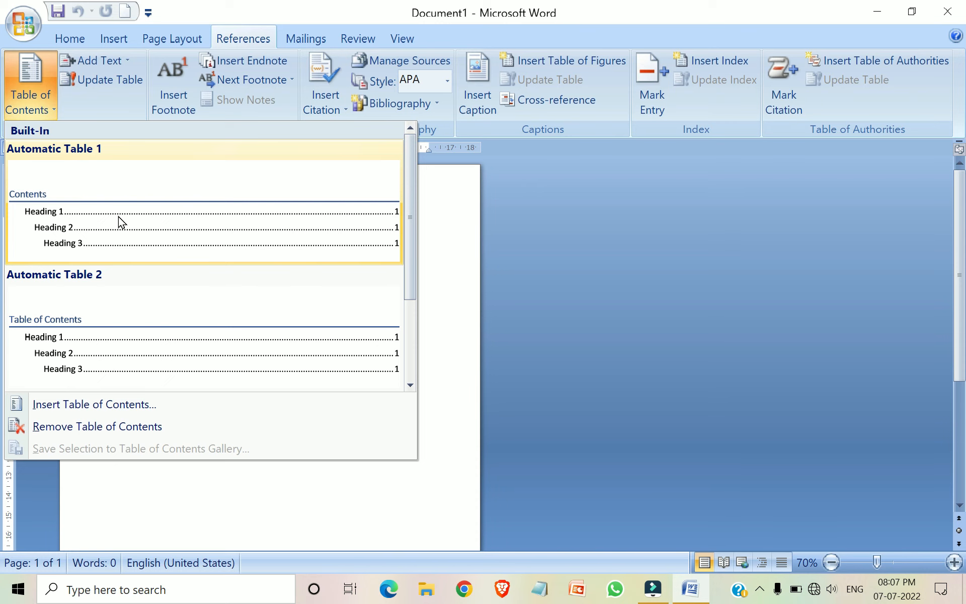
click(432, 255)
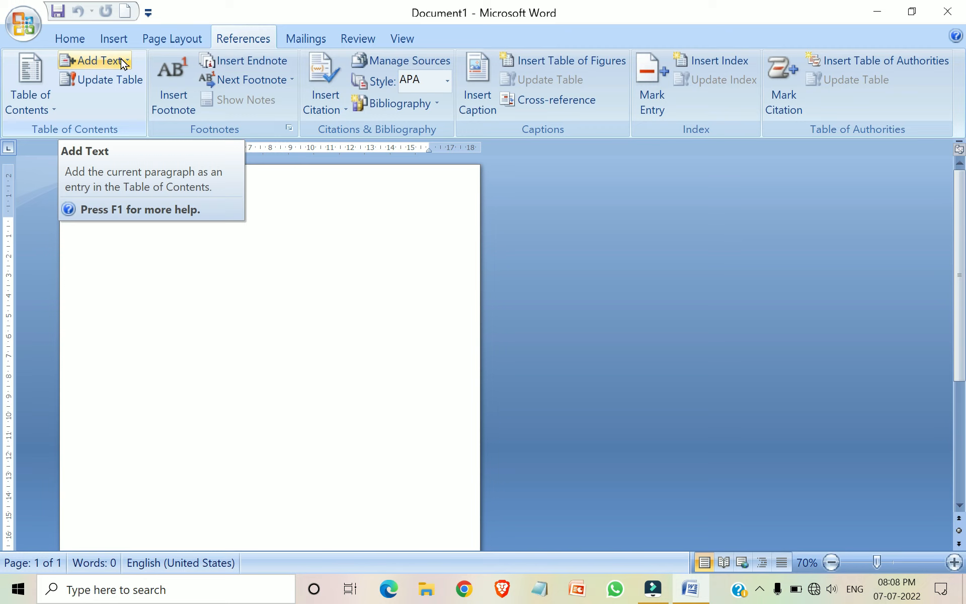
click(122, 63)
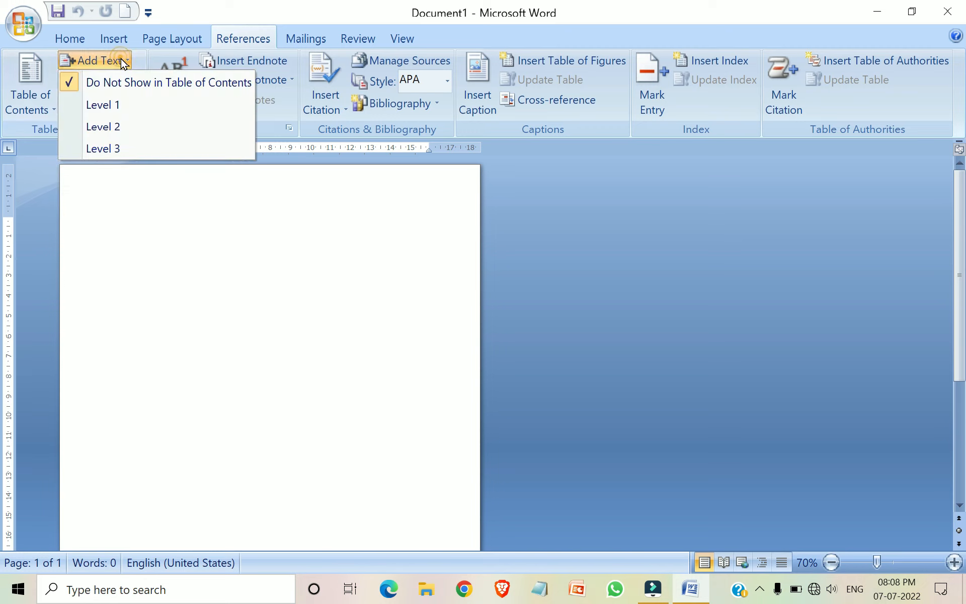
click(181, 221)
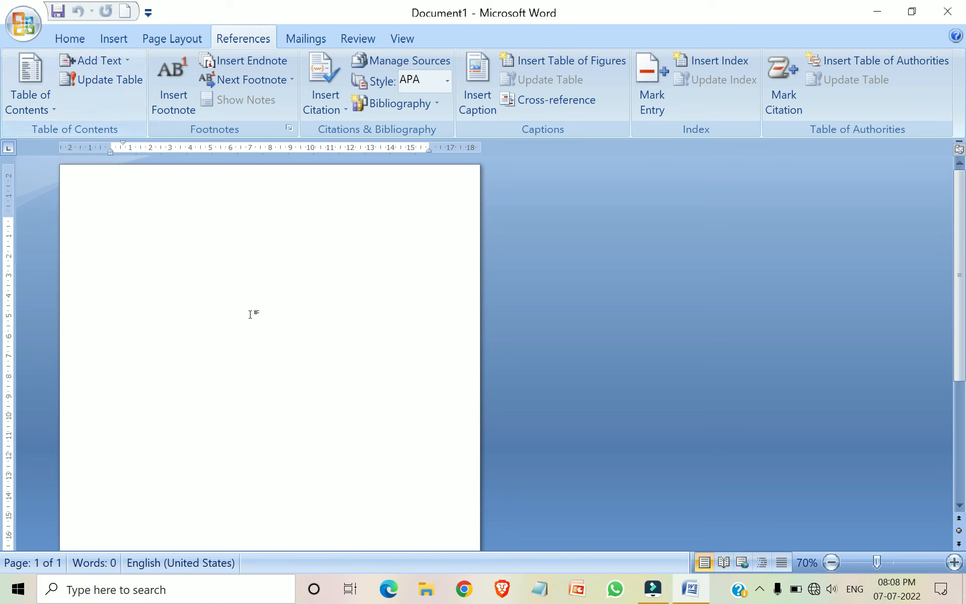
Step: Insert three page breaks in the blank document to make it four pages long
scroll(454, 407, down, 2)
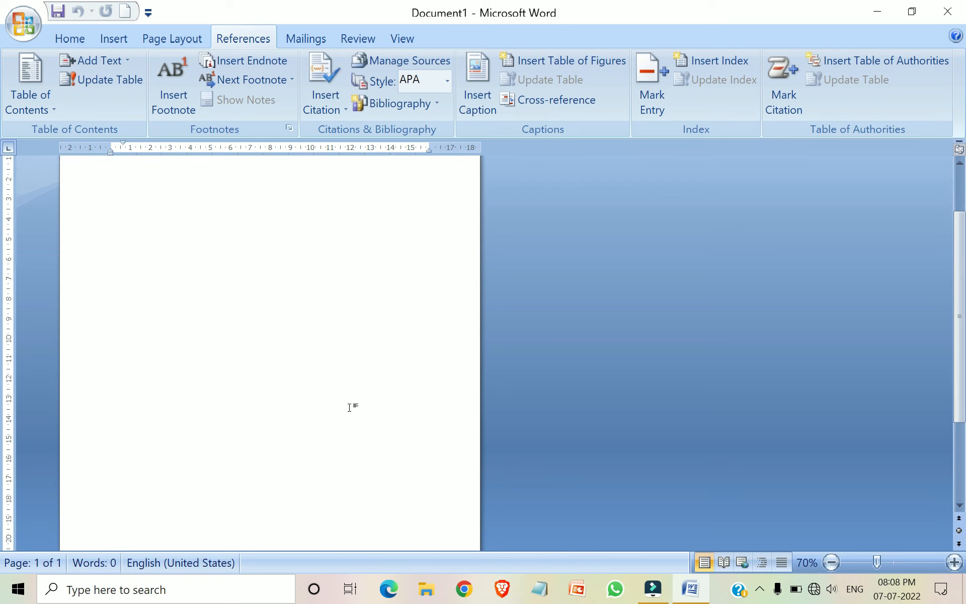
scroll(327, 474, up, 2)
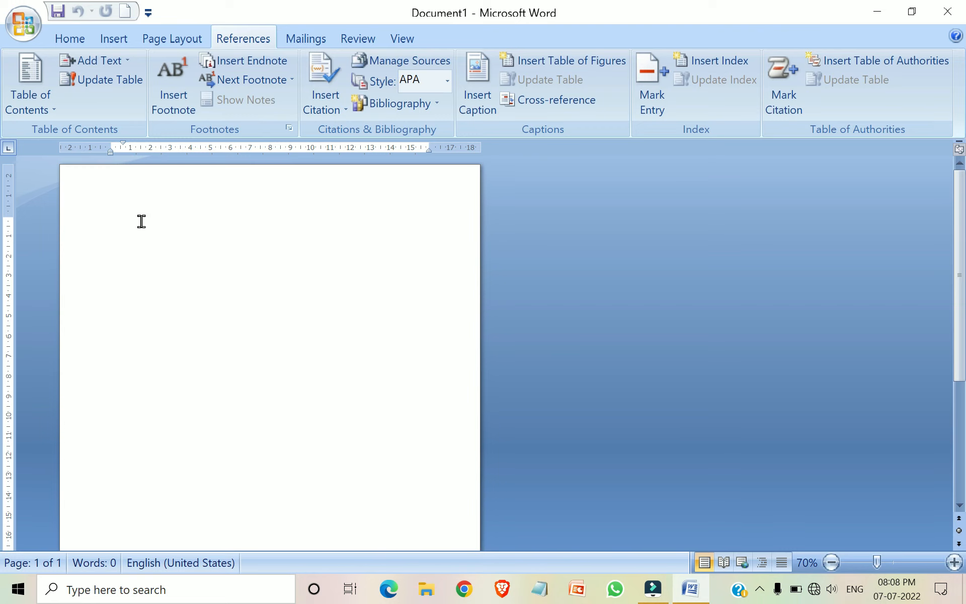
key(ctrl+Return)
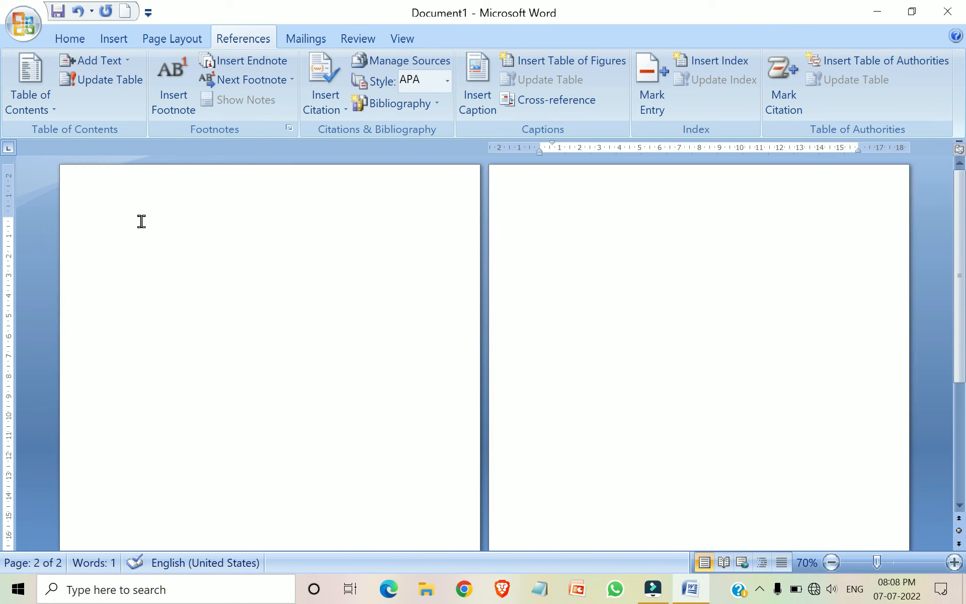
scroll(512, 307, down, 5)
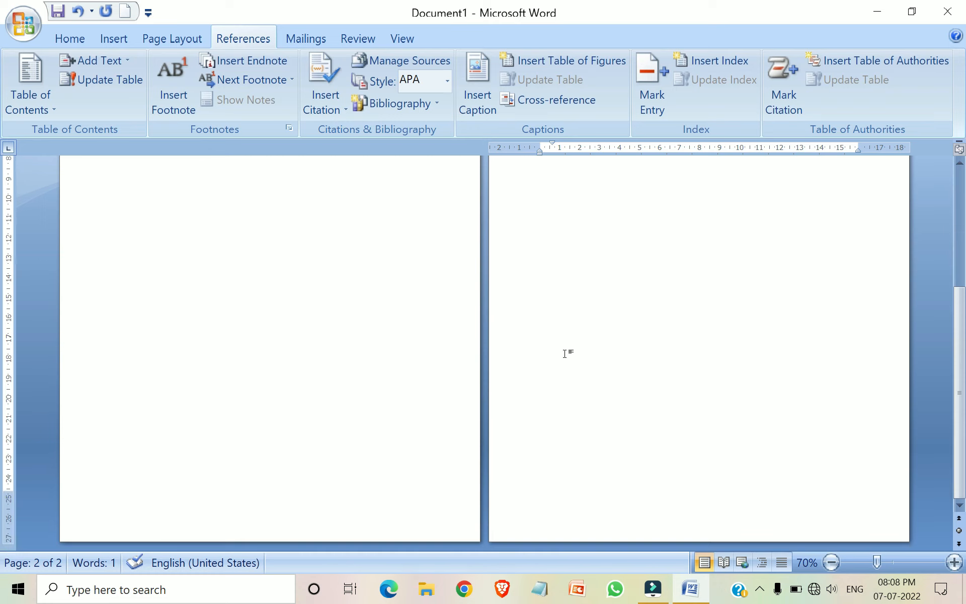
key(ctrl+Return)
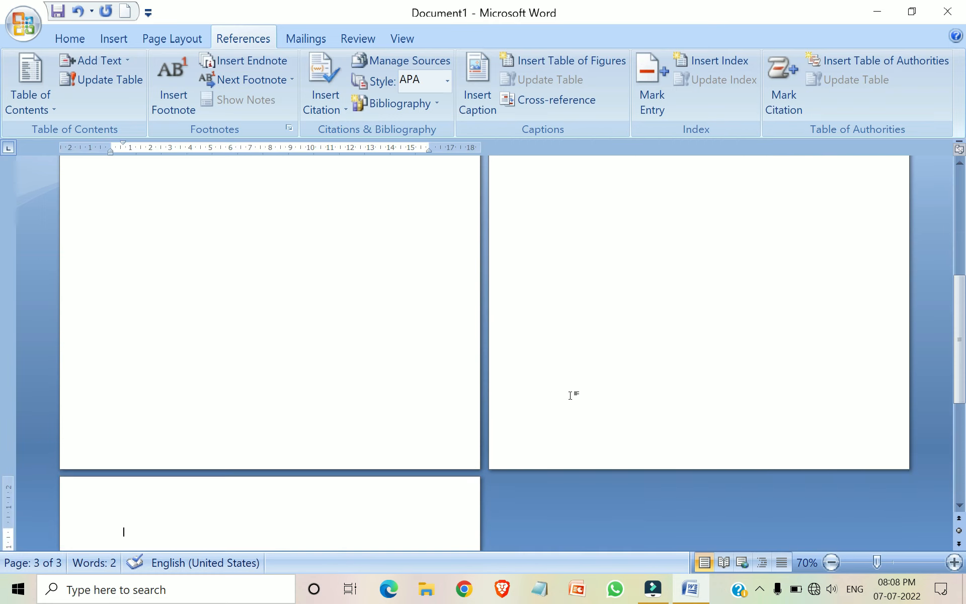
key(ctrl+Return)
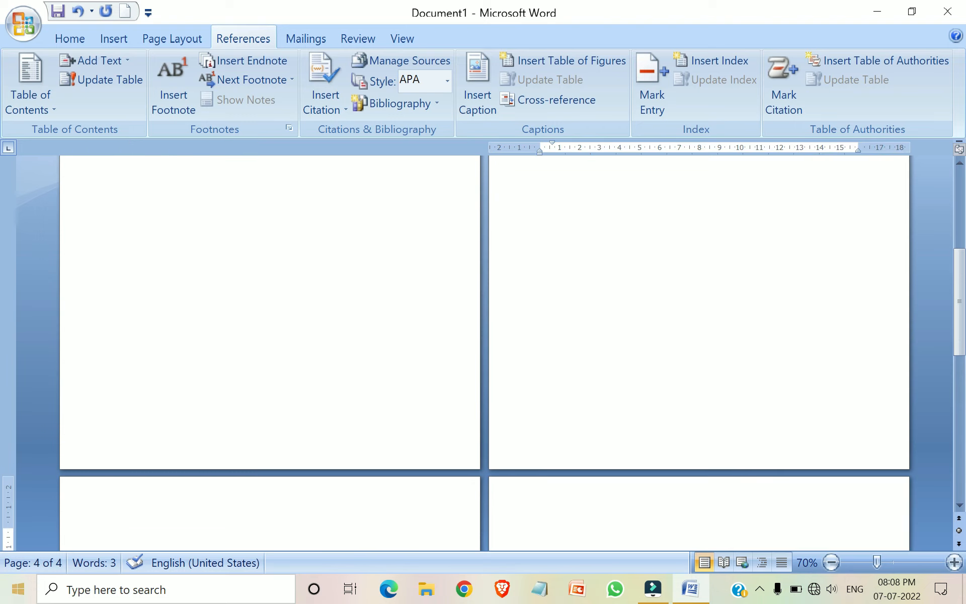
scroll(460, 352, up, 3)
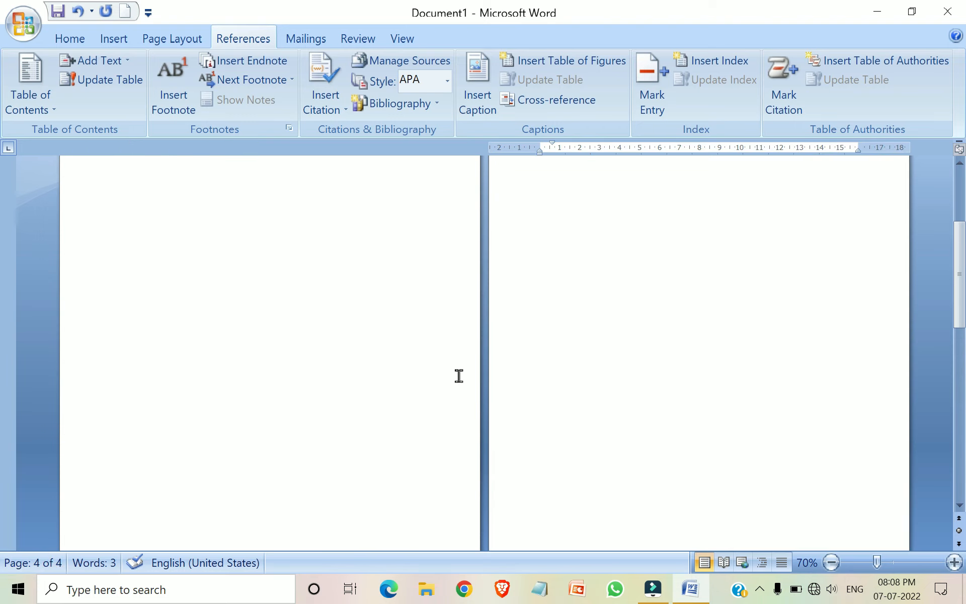
Step: Look over the four blank pages and place the cursor on the second page
click(348, 344)
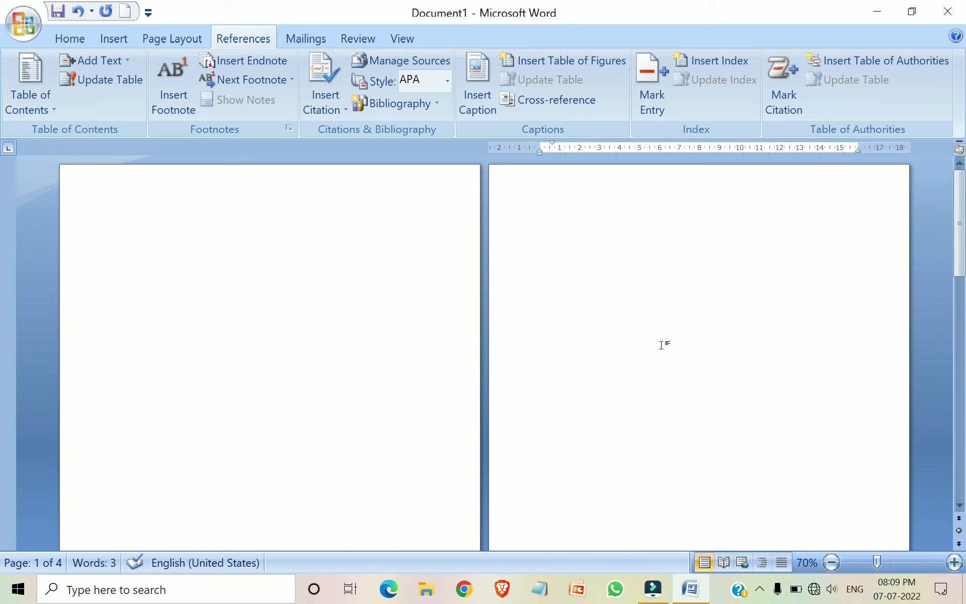
scroll(675, 428, down, 3)
click(572, 496)
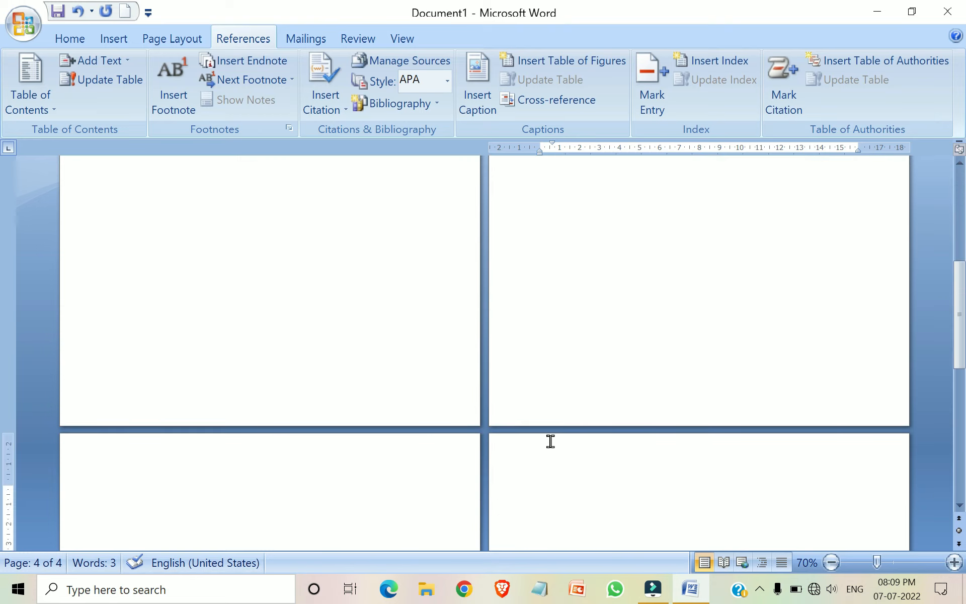
scroll(561, 396, up, 3)
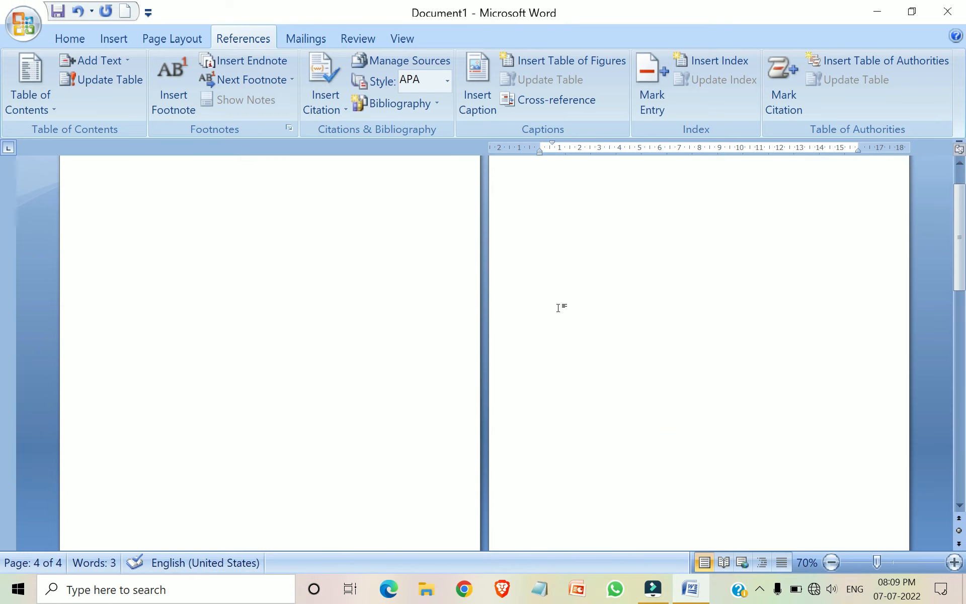
scroll(558, 307, up, 1)
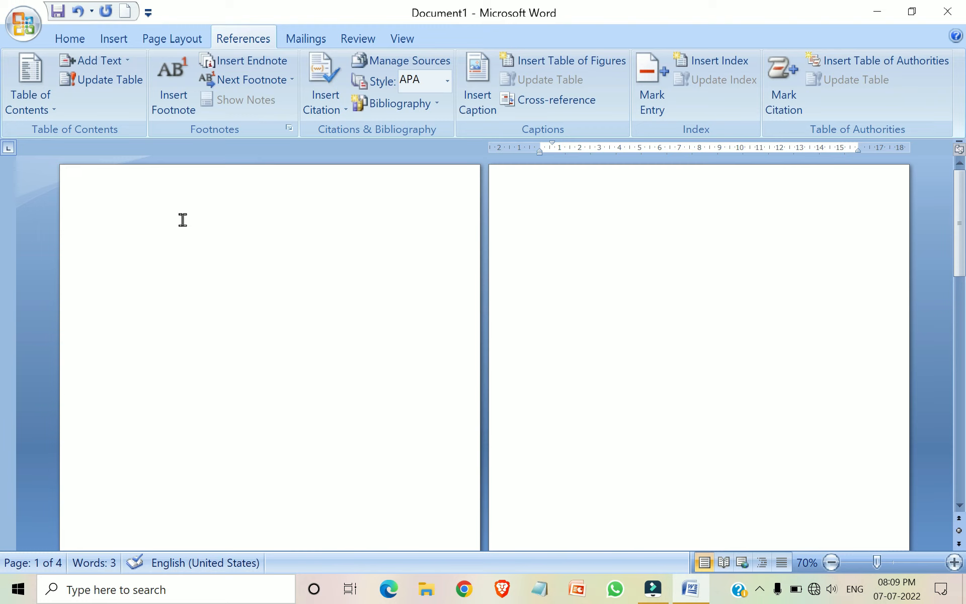
click(564, 224)
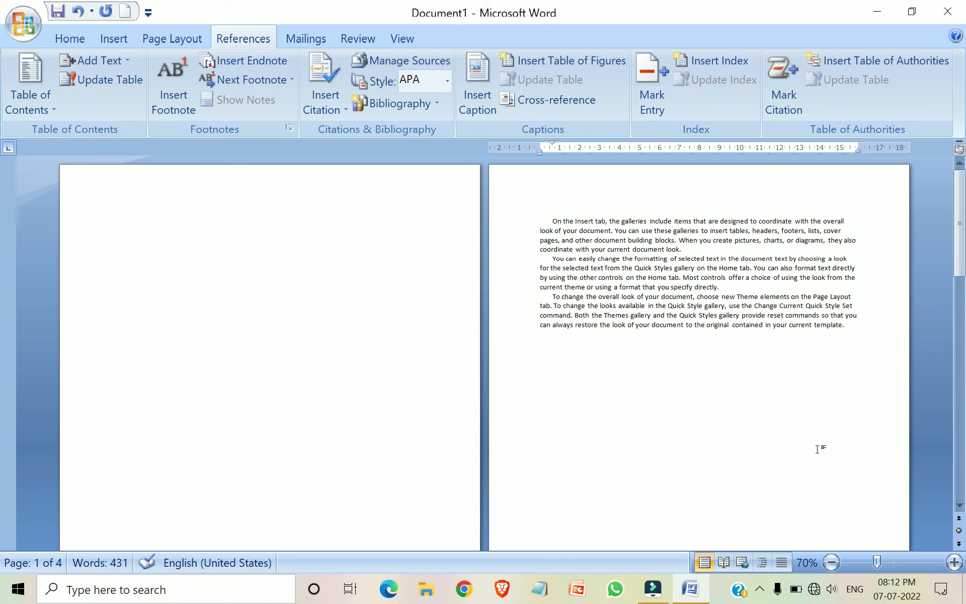
Step: Enlarge all three paragraphs of sample text on the second page by three font size increments
scroll(817, 449, down, 5)
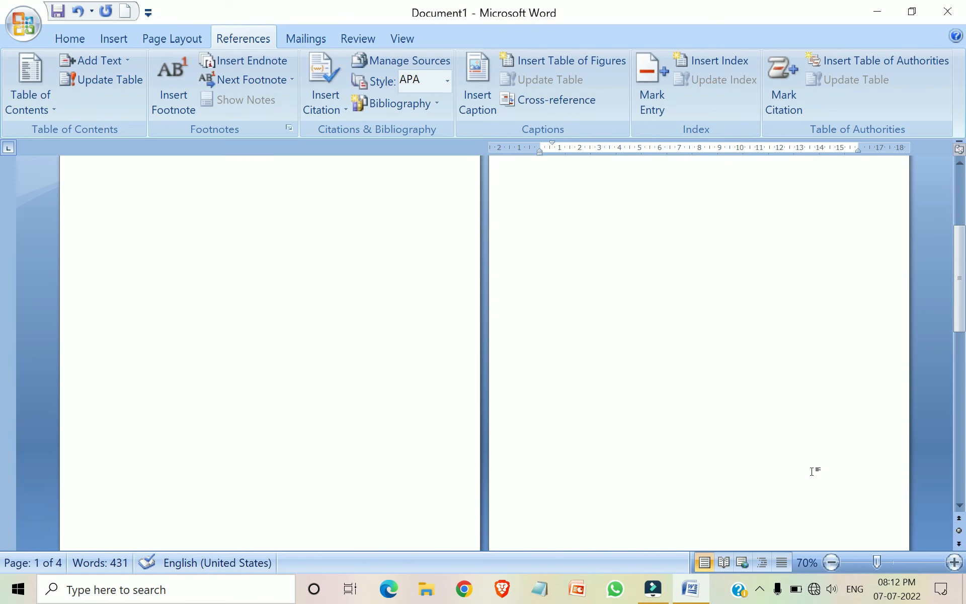
scroll(777, 471, up, 3)
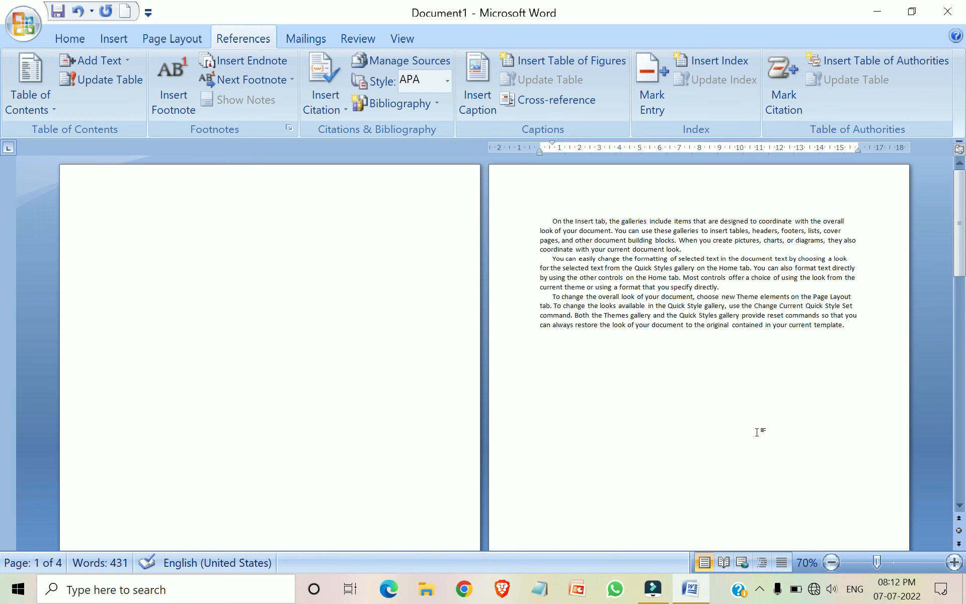
click(858, 331)
drag(850, 326, 504, 201)
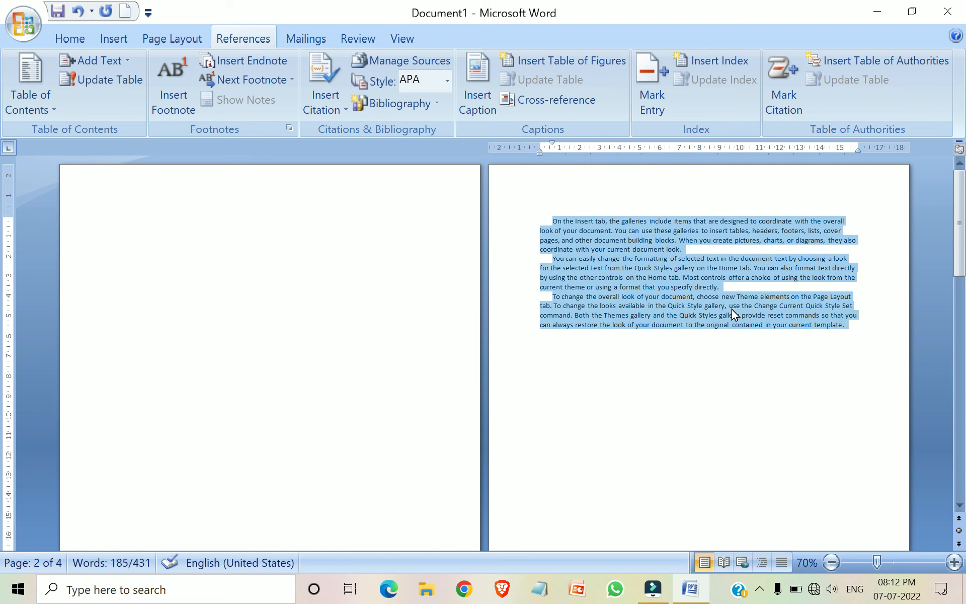
key(ctrl+shift+period)
key(ctrl+shift+period)
key(ctrl+shift+period)
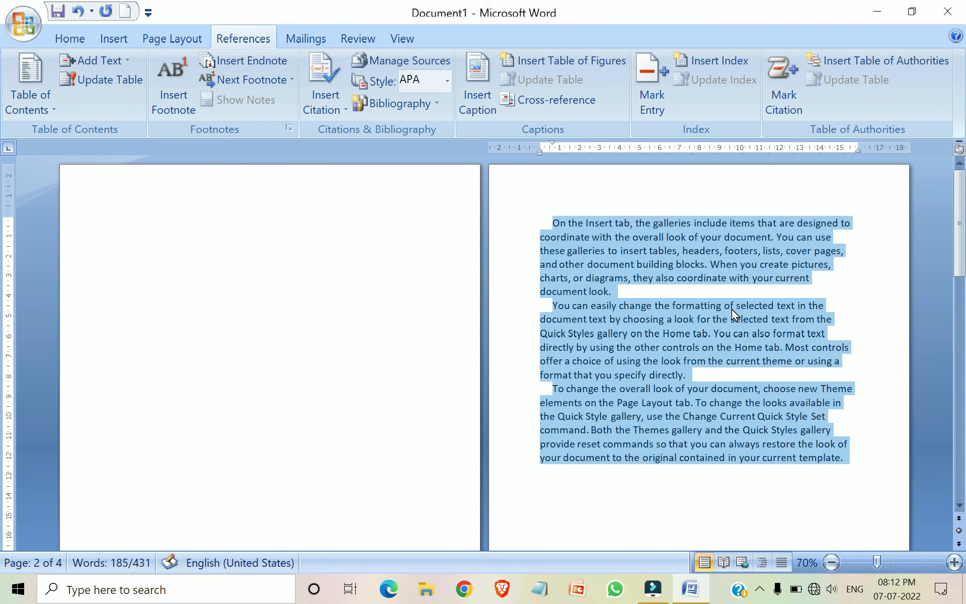
click(880, 406)
Step: Check the sample text on the third and fourth pages
scroll(880, 405, down, 6)
scroll(560, 456, down, 3)
click(263, 397)
drag(268, 388, 211, 384)
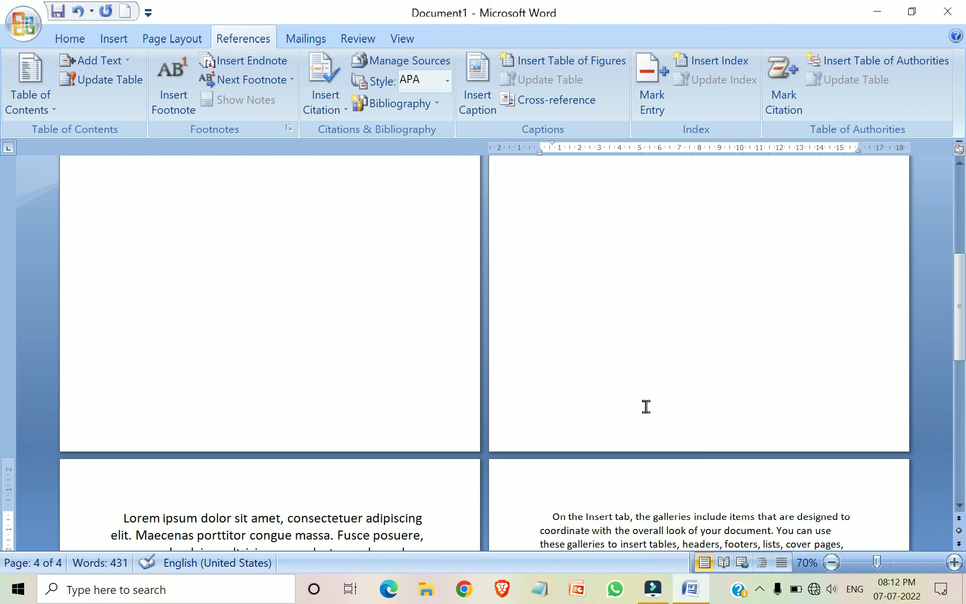
scroll(646, 406, up, 5)
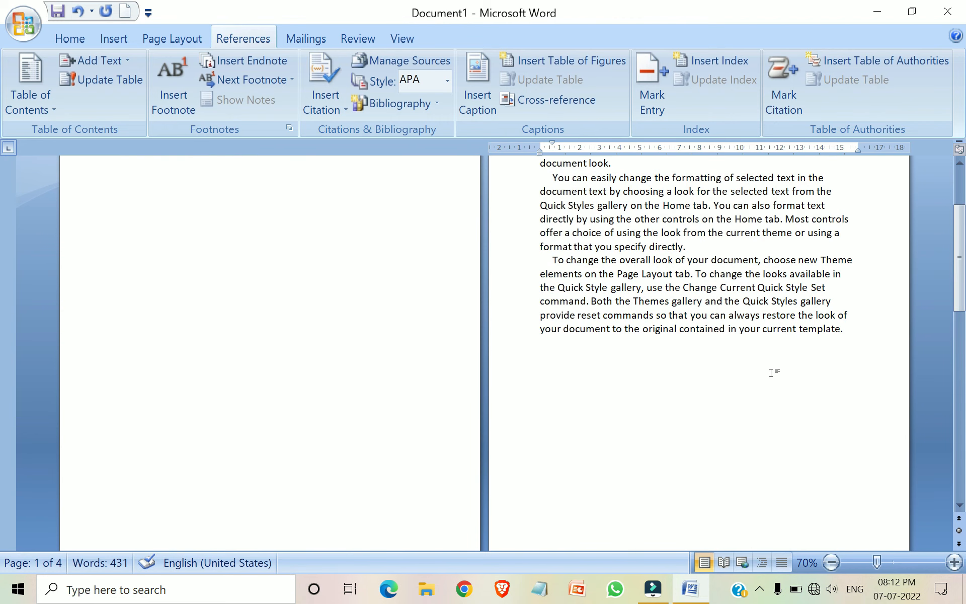
scroll(777, 390, up, 3)
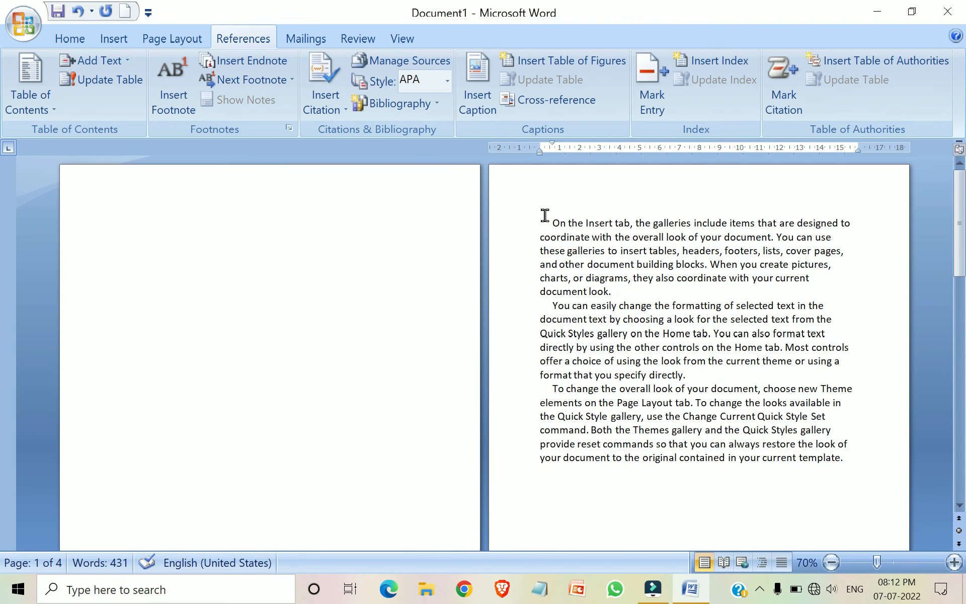
Step: Add four empty lines above the first paragraph on the second page
click(549, 220)
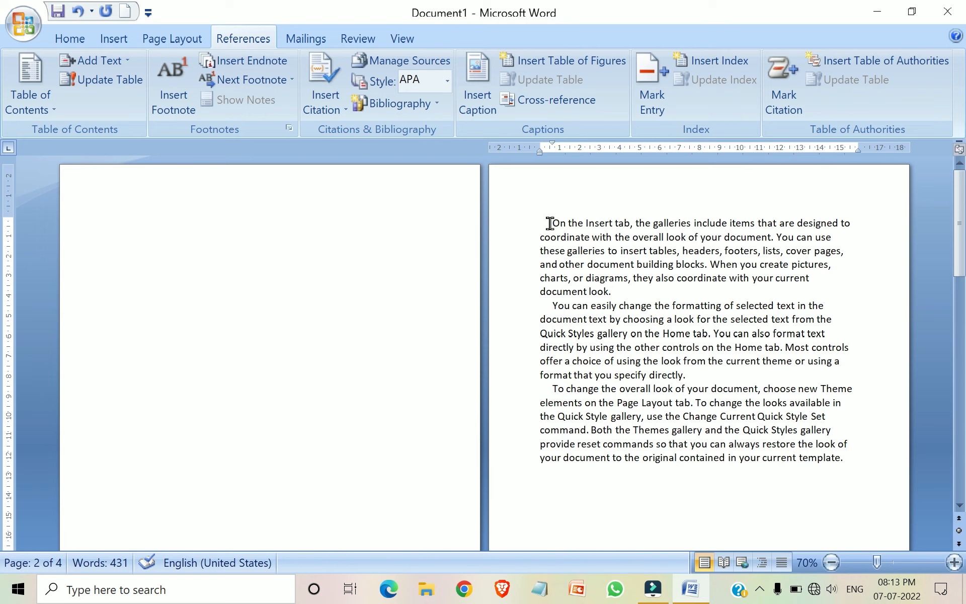
key(Return)
key(Return)
key(Return)
key(Return)
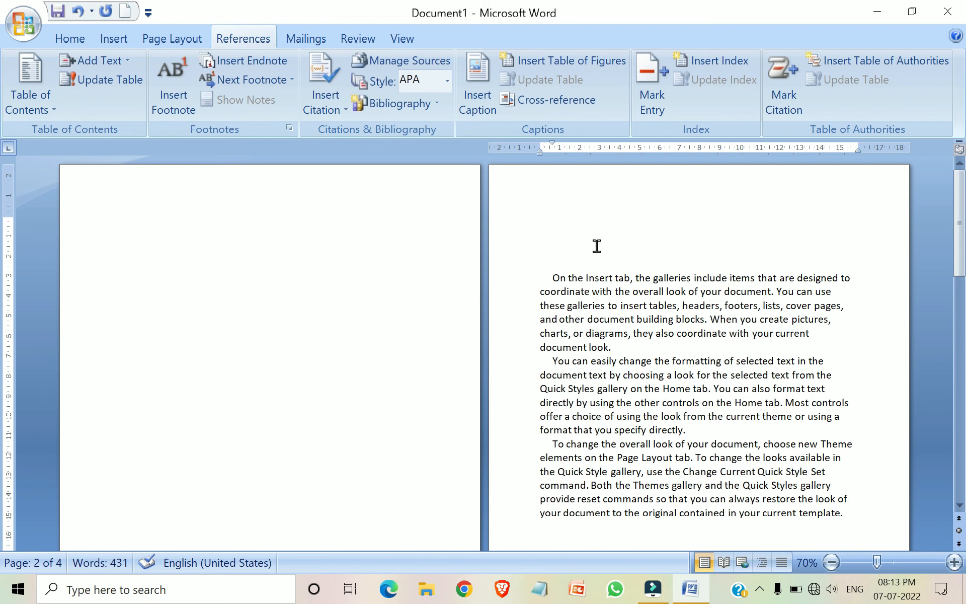
Step: Add three empty lines above the first paragraph on the third page
scroll(595, 246, down, 10)
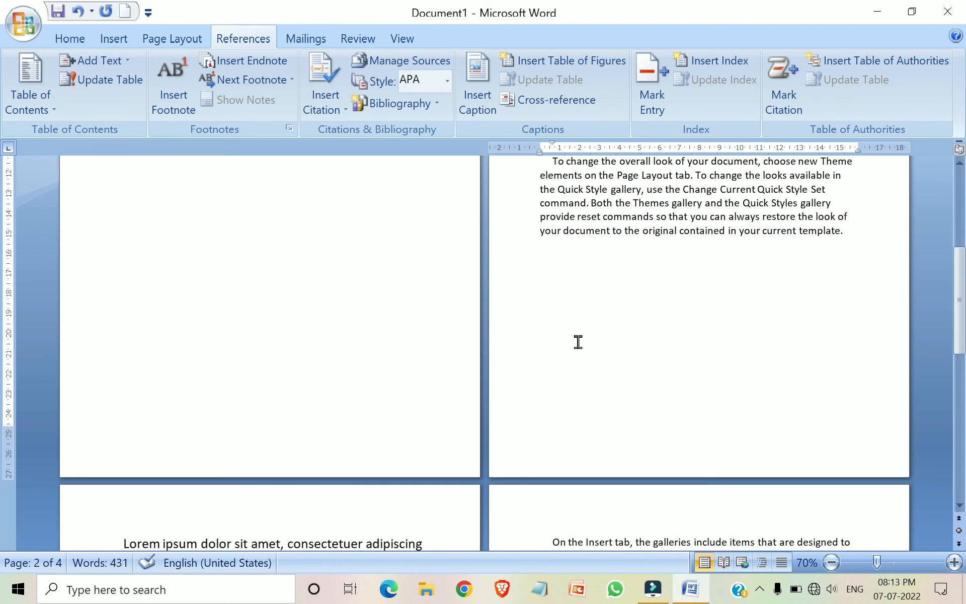
click(123, 313)
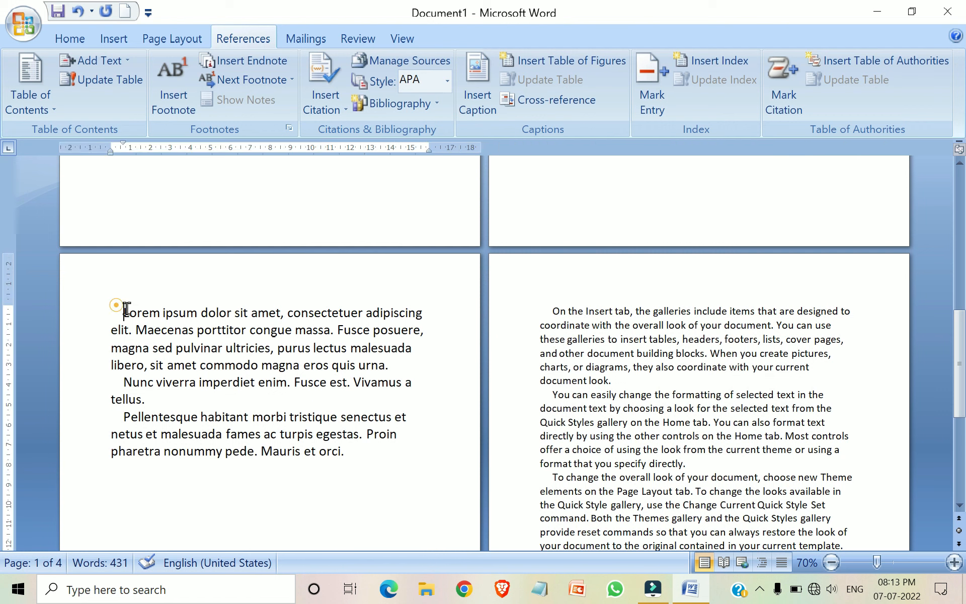
key(Return)
key(Return)
key(Return)
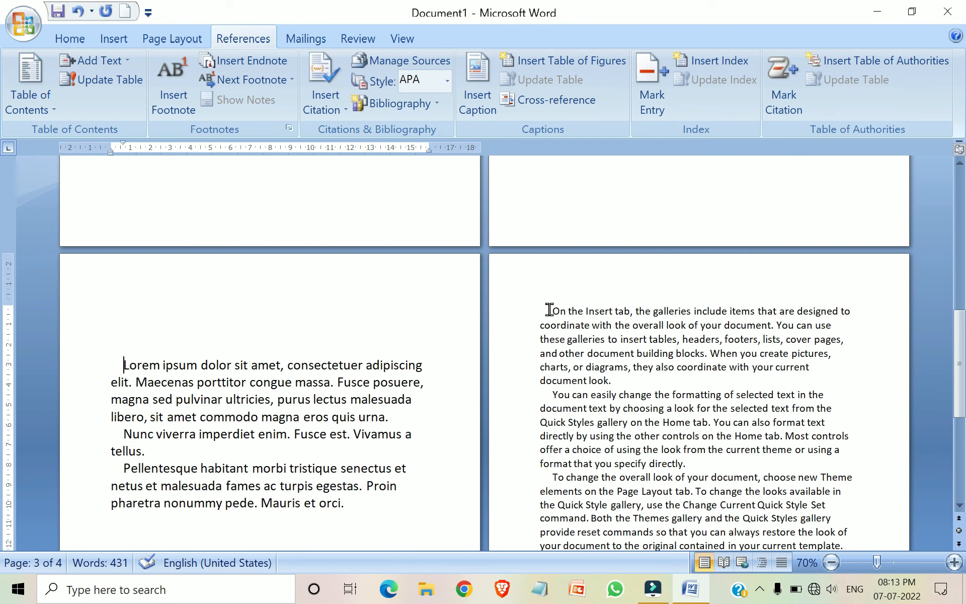
Step: Insert three empty lines above the sample text on the fourth page
click(548, 310)
key(Return)
key(Return)
key(Return)
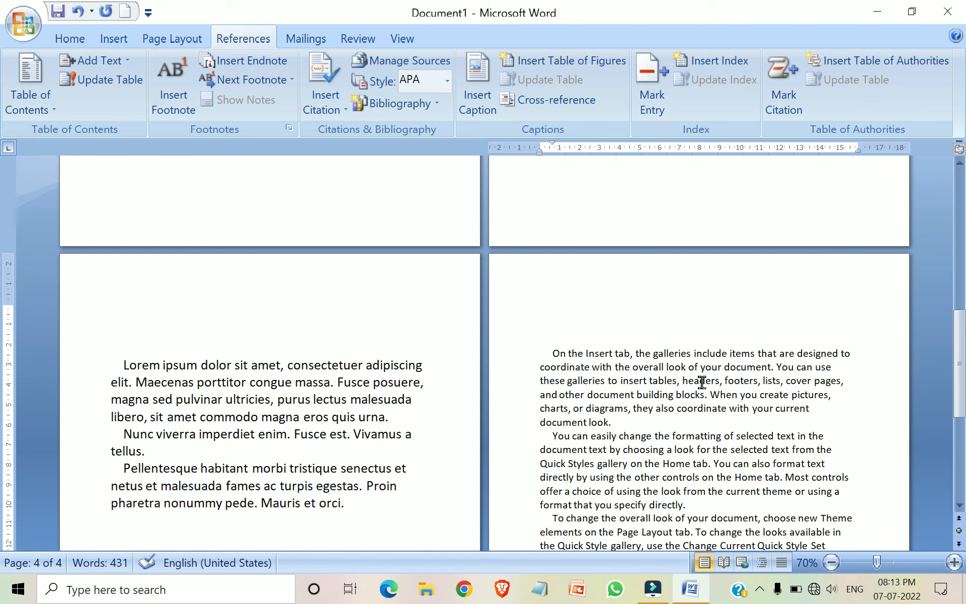
key(Return)
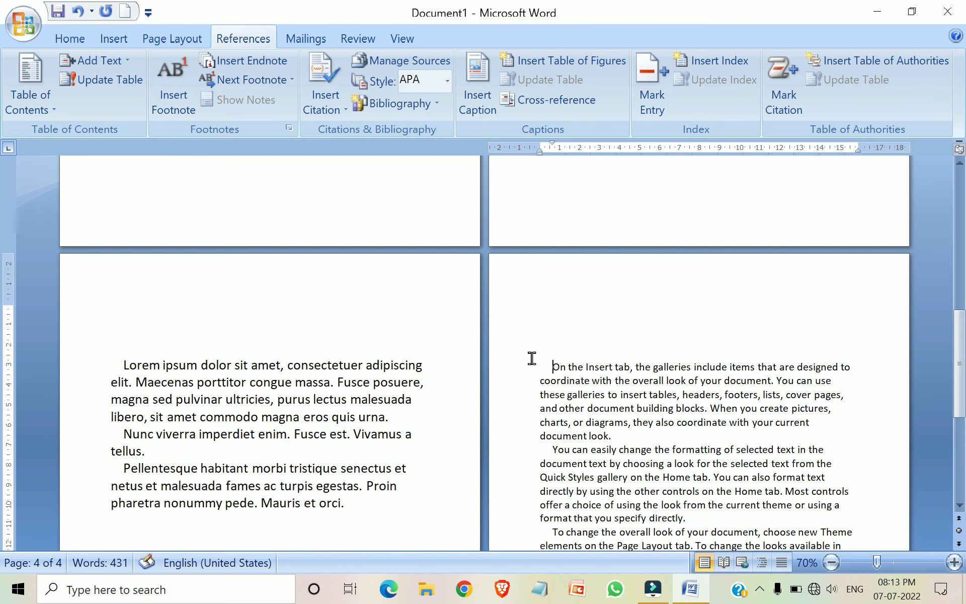
key(BackSpace)
Step: Enter the heading "Computer" on the first line of the second page and assign it to Level 2 of the table of contents
scroll(677, 348, up, 10)
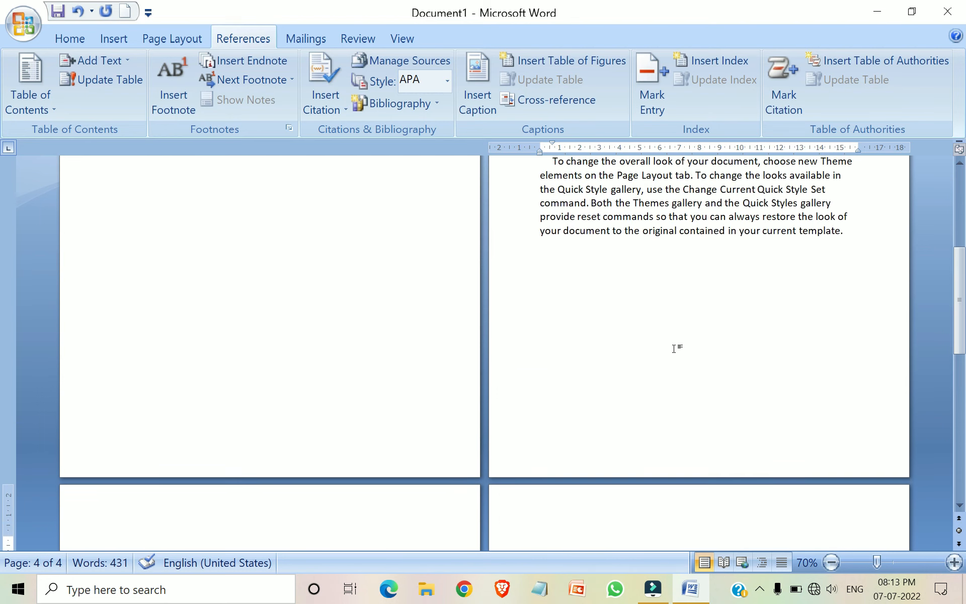
scroll(674, 348, up, 1)
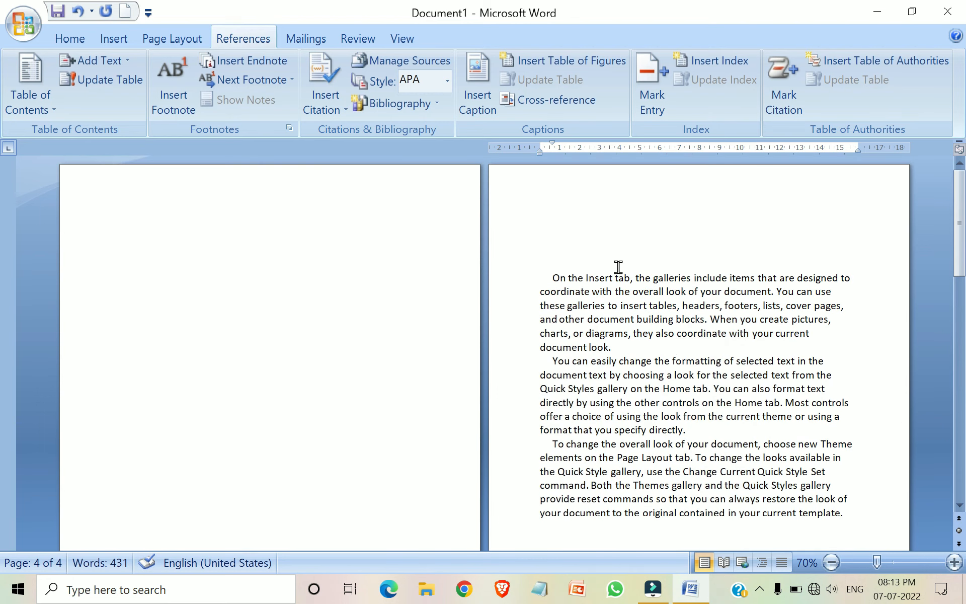
click(552, 217)
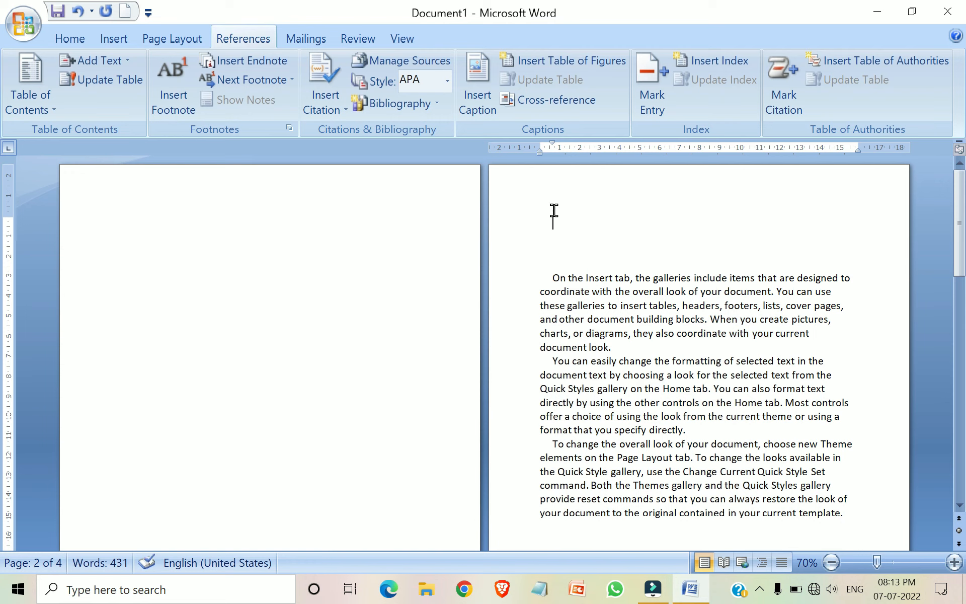
click(552, 217)
text(omputer)
drag(613, 225, 550, 223)
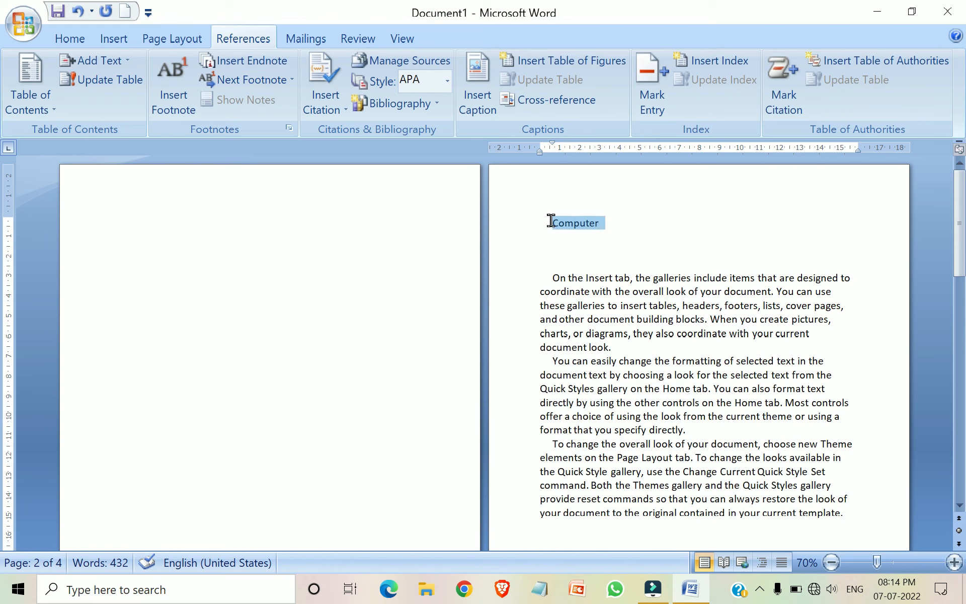
click(127, 63)
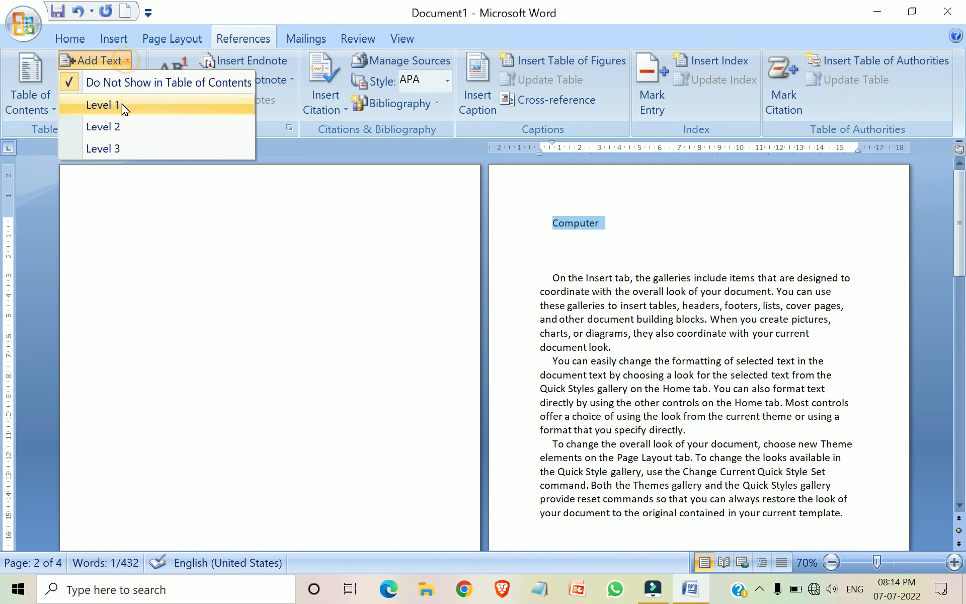
click(128, 130)
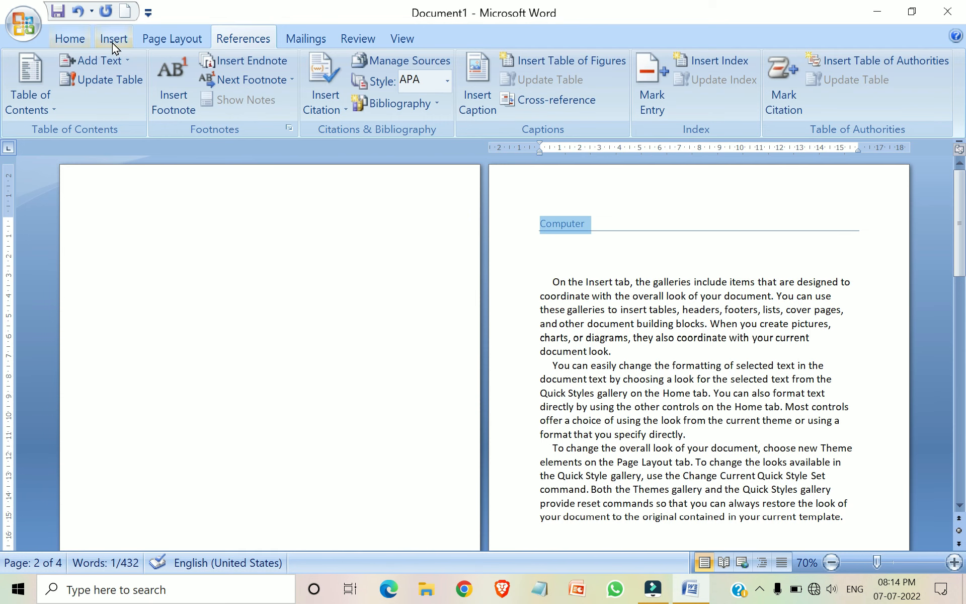
Step: Enlarge the "Computer" heading on the second page to font size 24
click(80, 43)
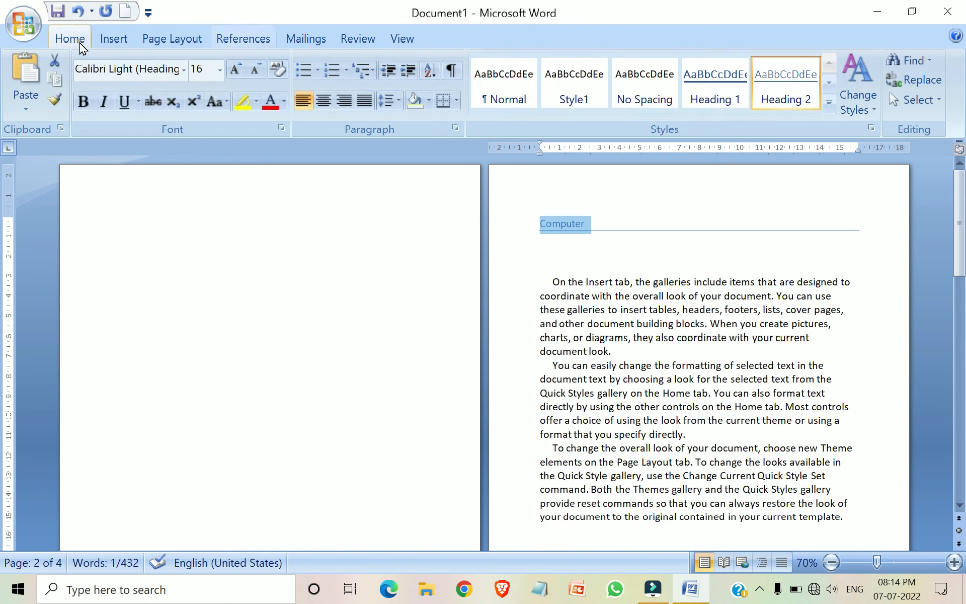
click(244, 75)
click(244, 74)
click(243, 75)
click(243, 74)
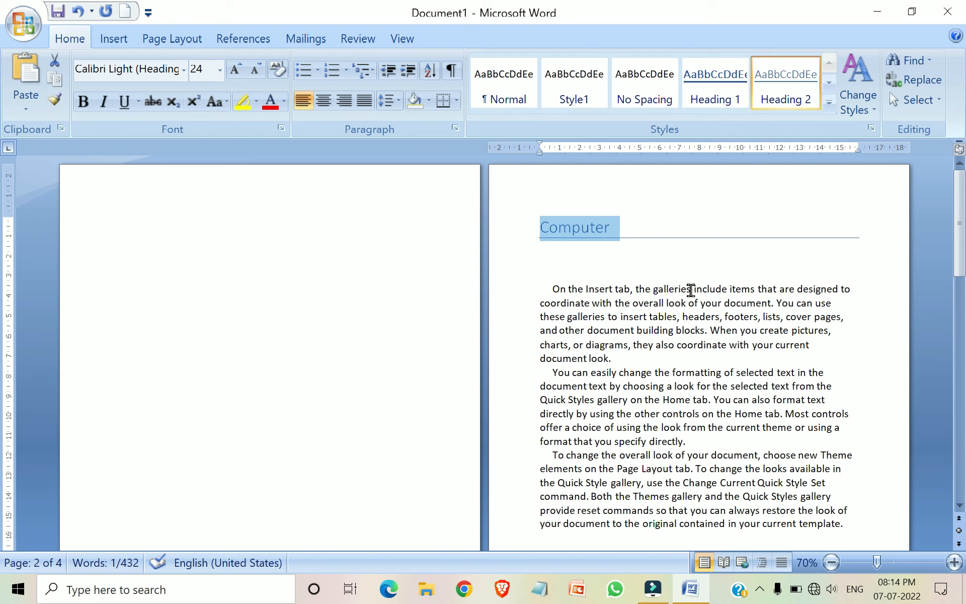
click(707, 269)
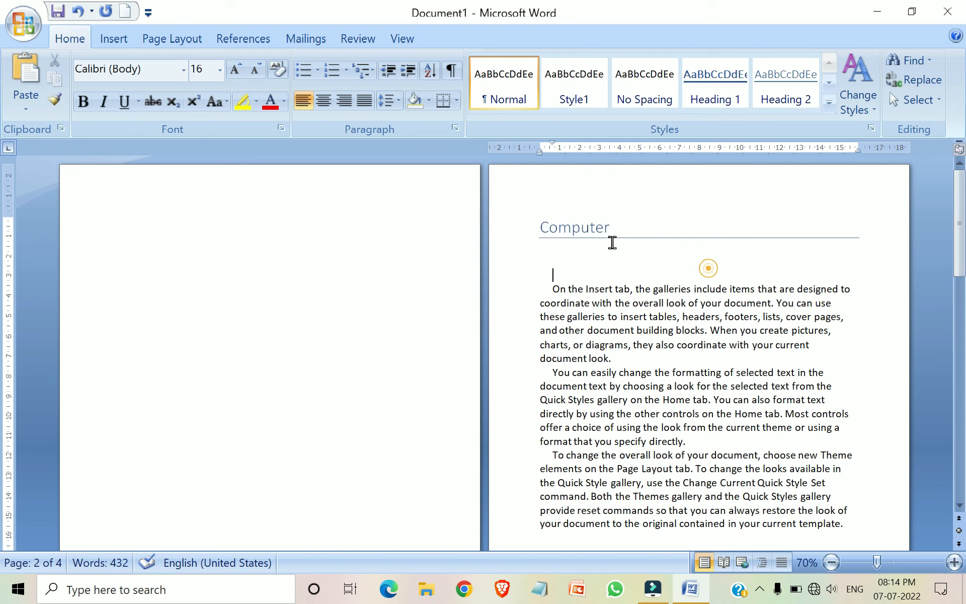
Step: Enter the heading "Hardware" on the first line of the third page and assign it to Level 2 of the table of contents
scroll(682, 288, down, 10)
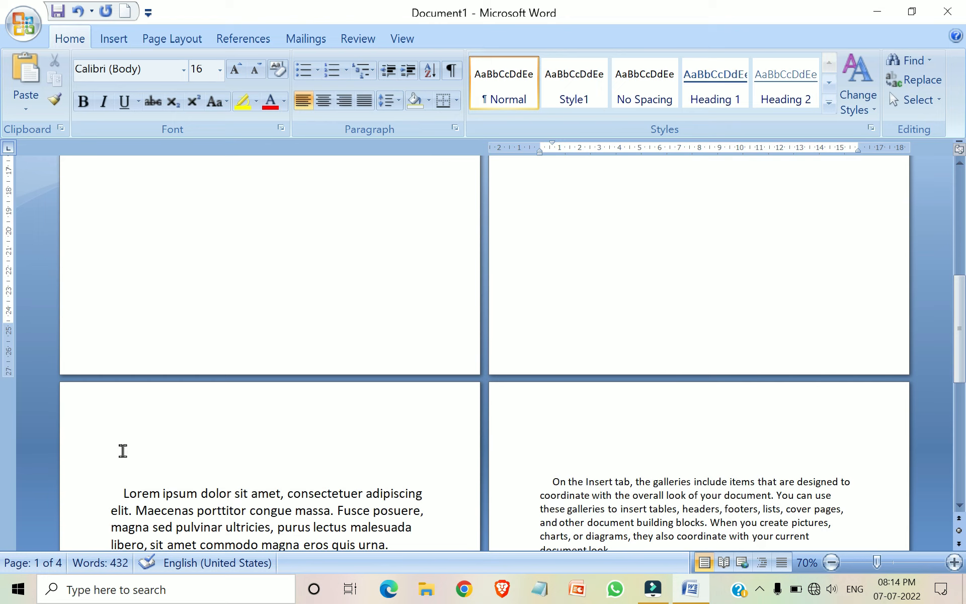
click(117, 442)
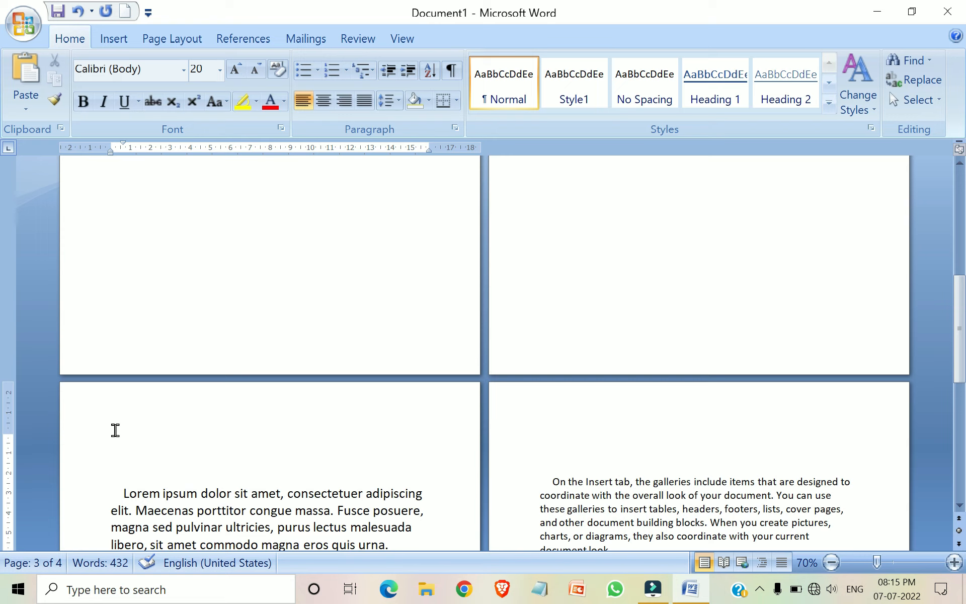
text(Hardware)
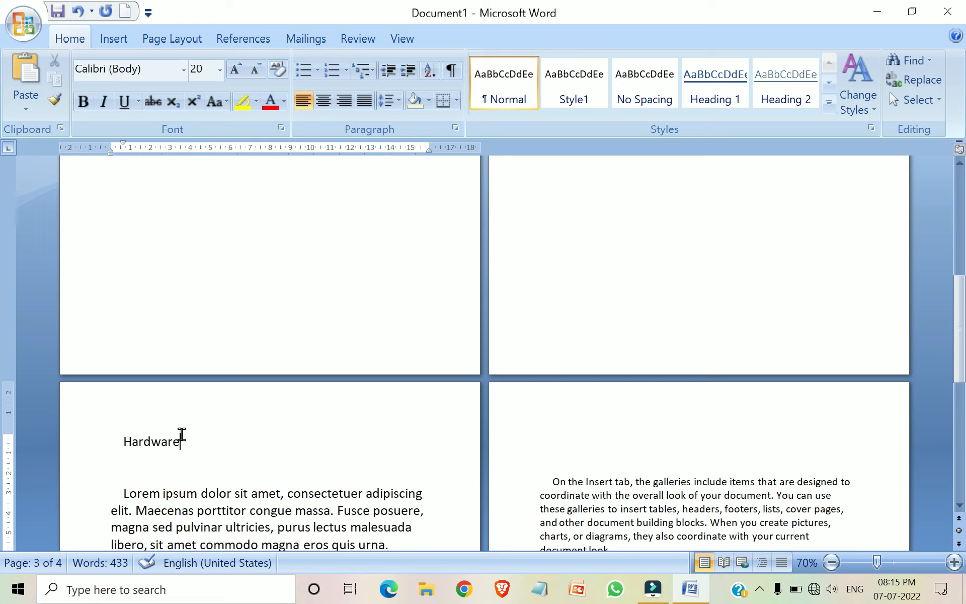
click(184, 442)
drag(181, 442, 107, 440)
click(250, 40)
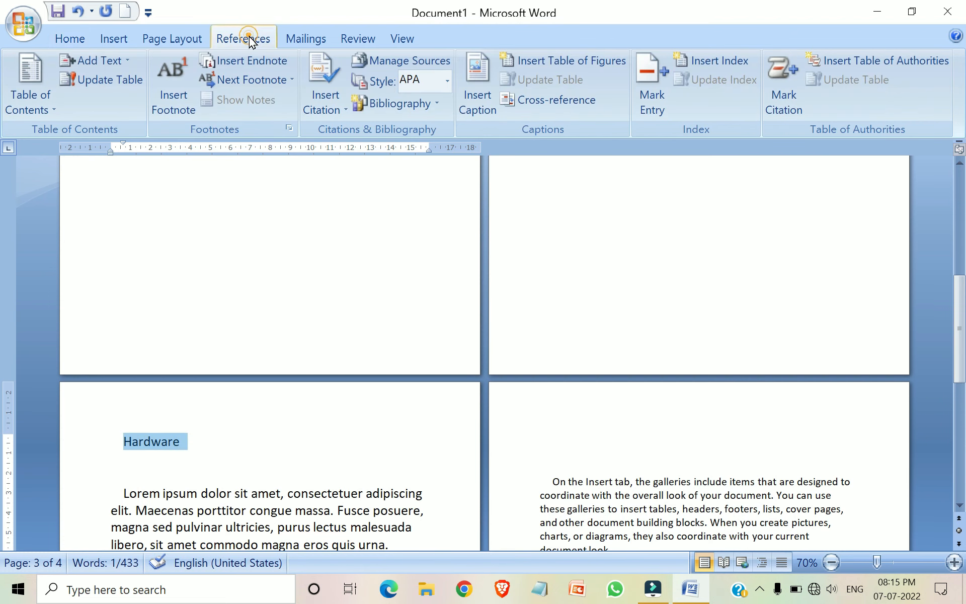
click(126, 63)
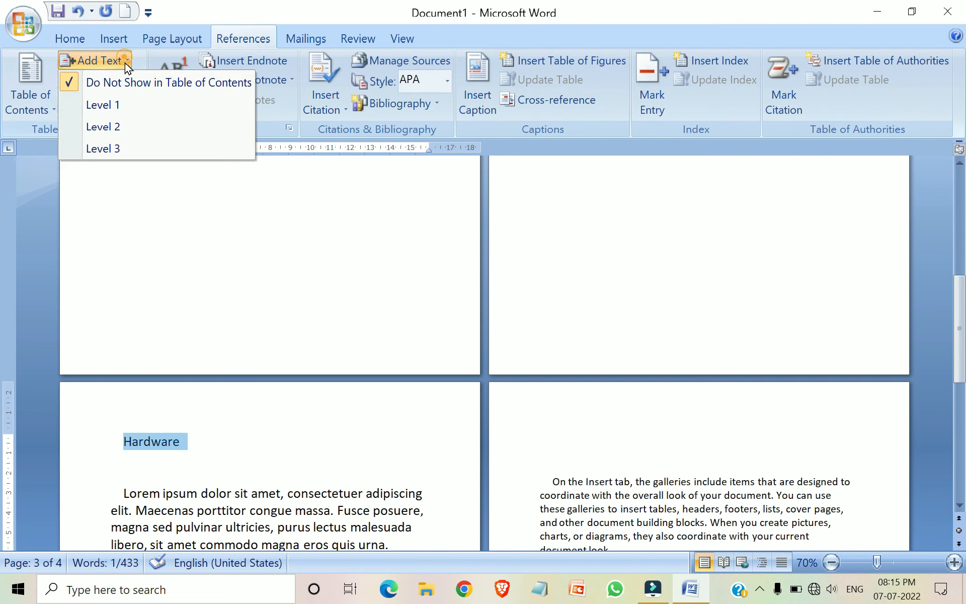
click(172, 132)
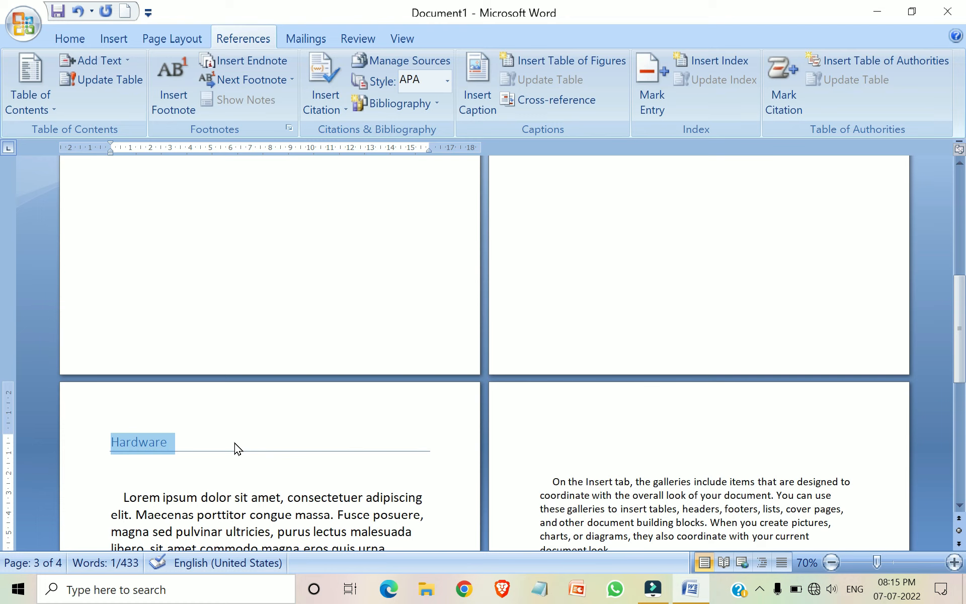
Step: Enlarge the "Hardware" heading on the third page by three font size increments
key(ctrl+shift+period)
key(ctrl+shift+period)
key(ctrl+shift+period)
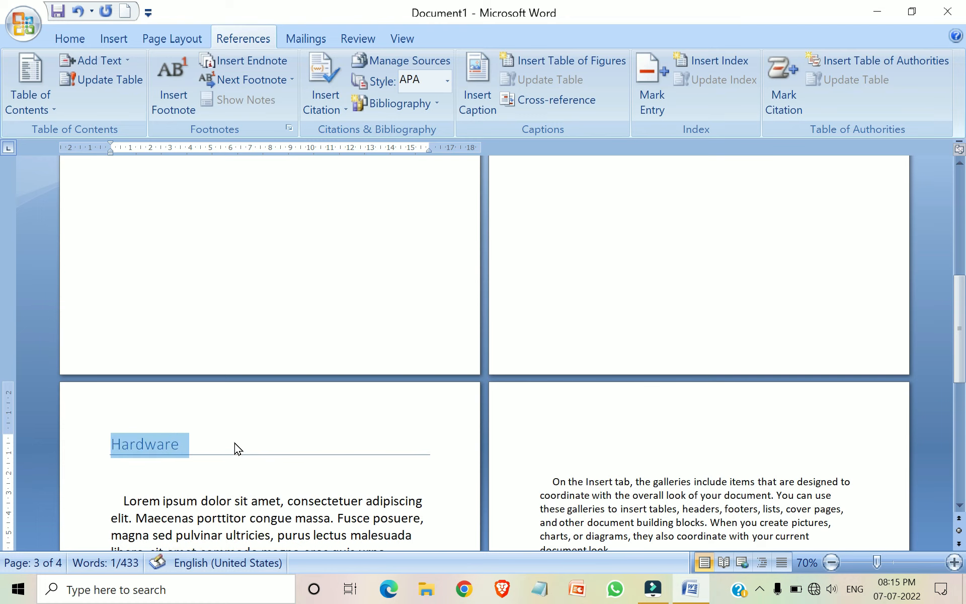
click(447, 474)
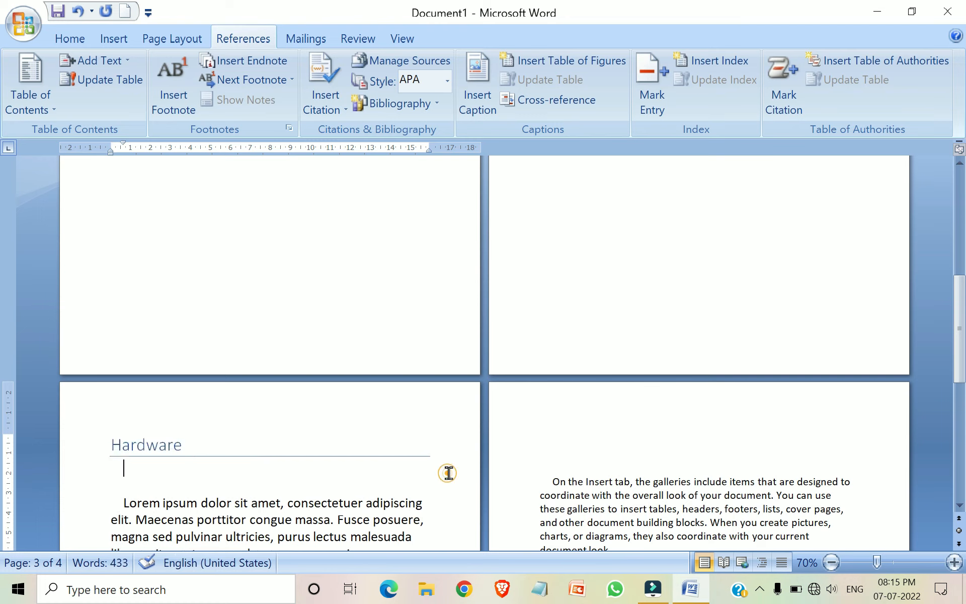
Step: Enter the heading "Software" on the first line of the fourth page and assign it to Level 2 of the table of contents
click(551, 468)
click(545, 440)
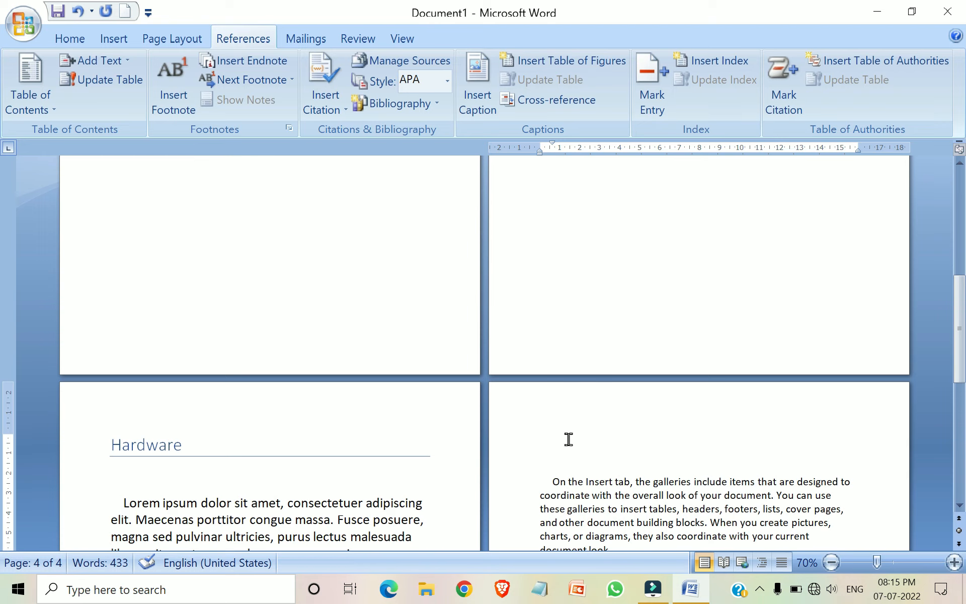
text(Software)
drag(599, 439, 524, 446)
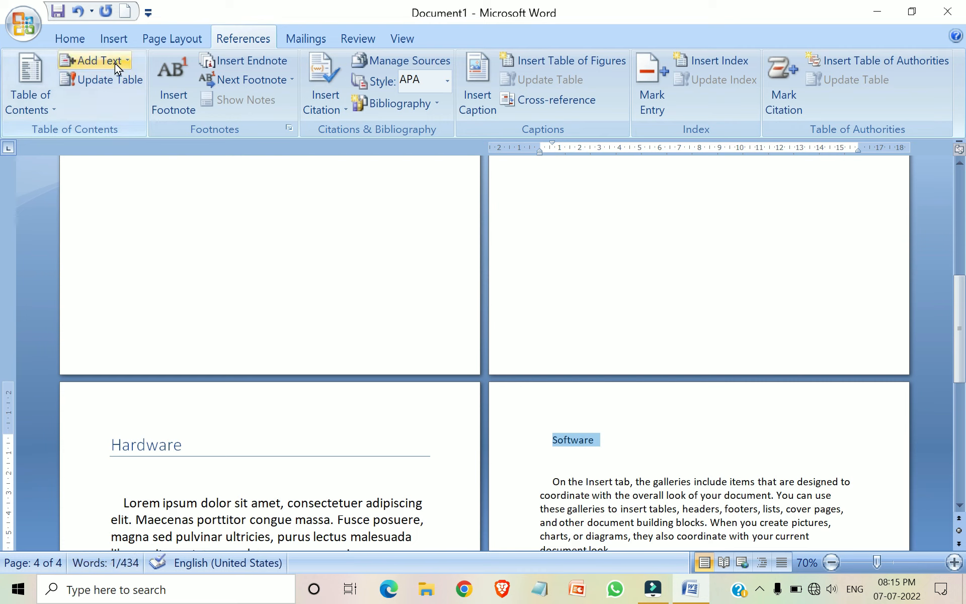
click(128, 62)
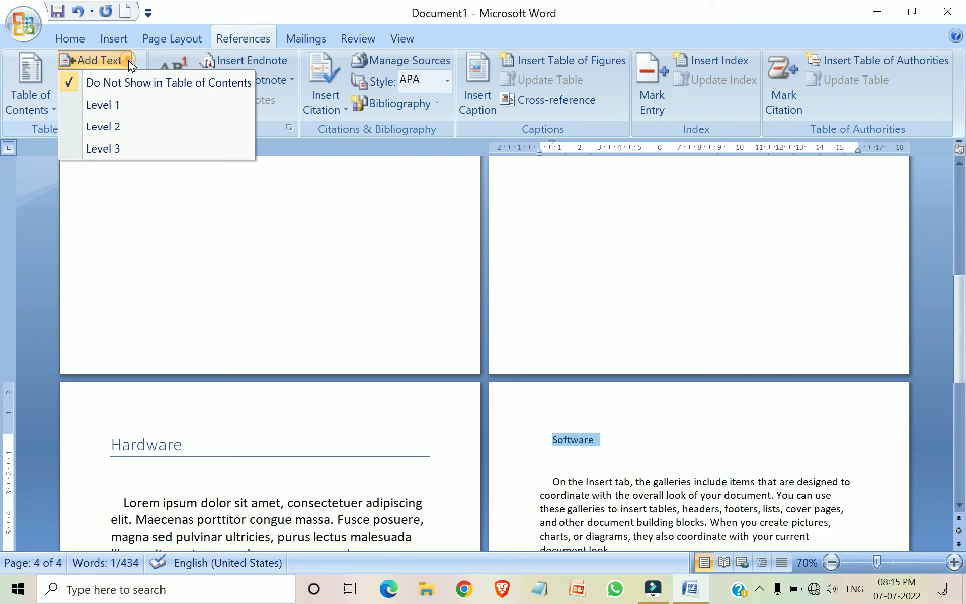
click(135, 135)
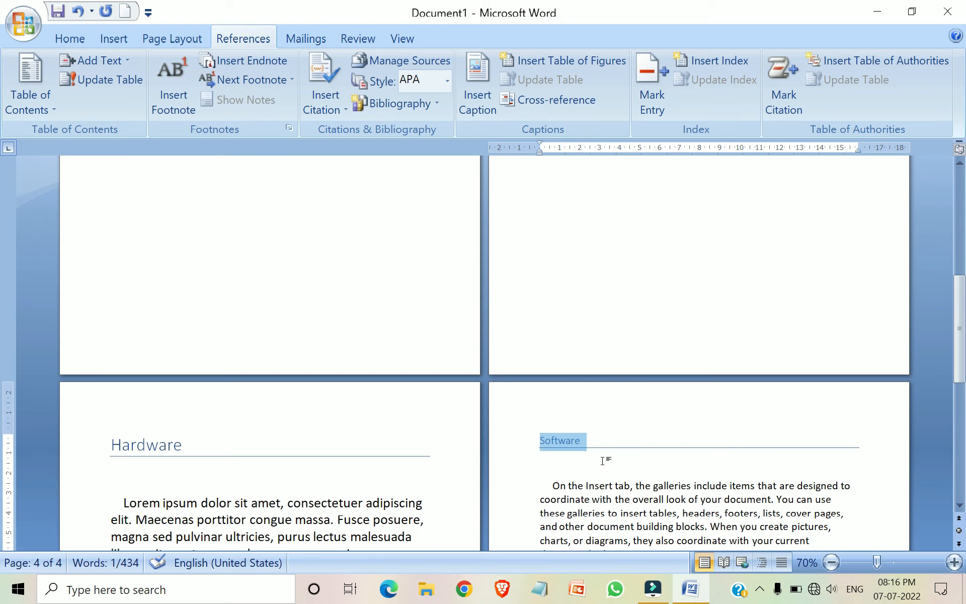
Step: Enlarge the "Software" heading on the fourth page by four font size increments
key(ctrl+shift+period)
key(ctrl+shift+period)
key(ctrl+shift+period)
key(ctrl+shift+period)
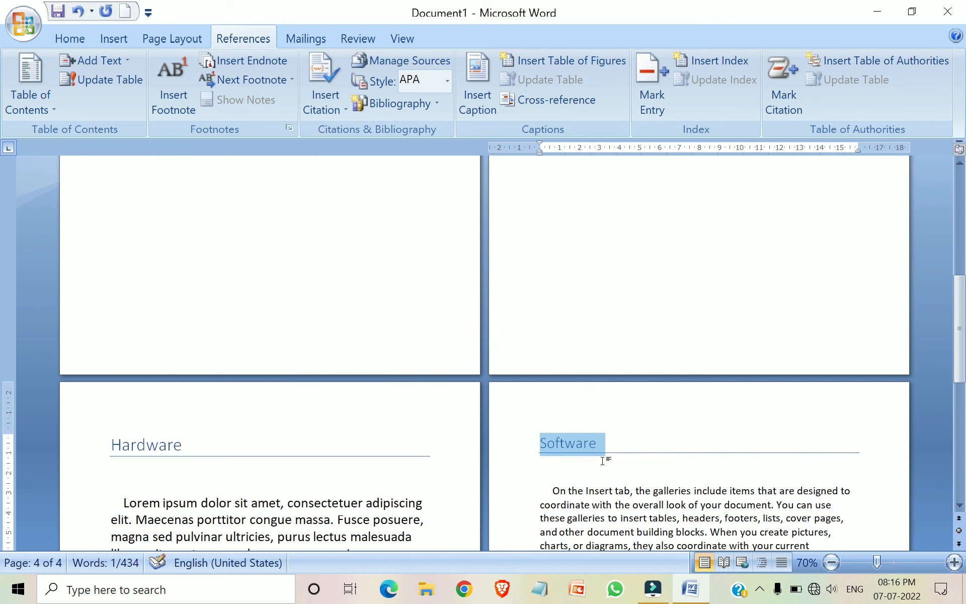
click(610, 461)
Step: Review the Computer, Hardware and Software headings across the second, third and fourth pages
scroll(755, 428, down, 8)
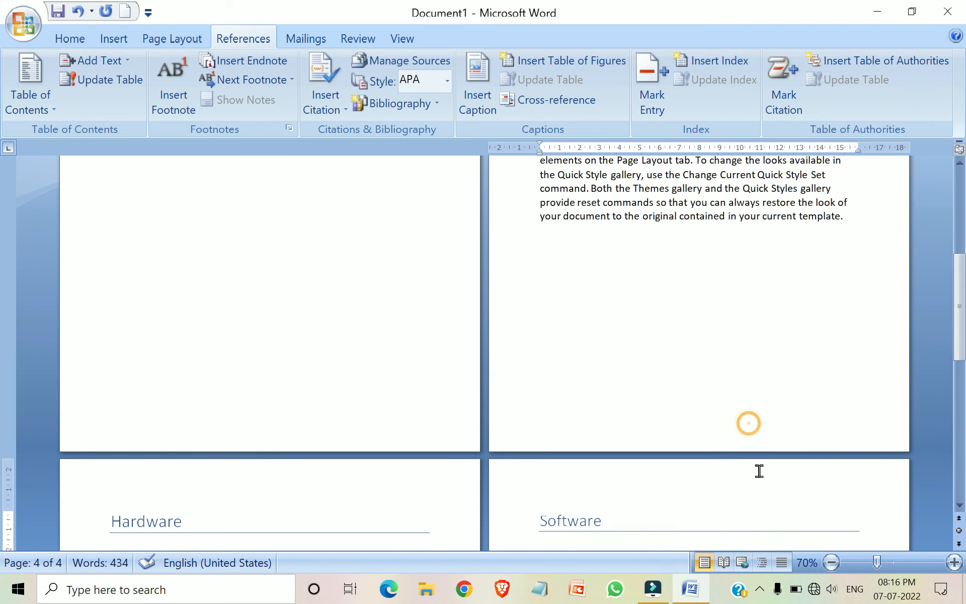
key(ctrl+Home)
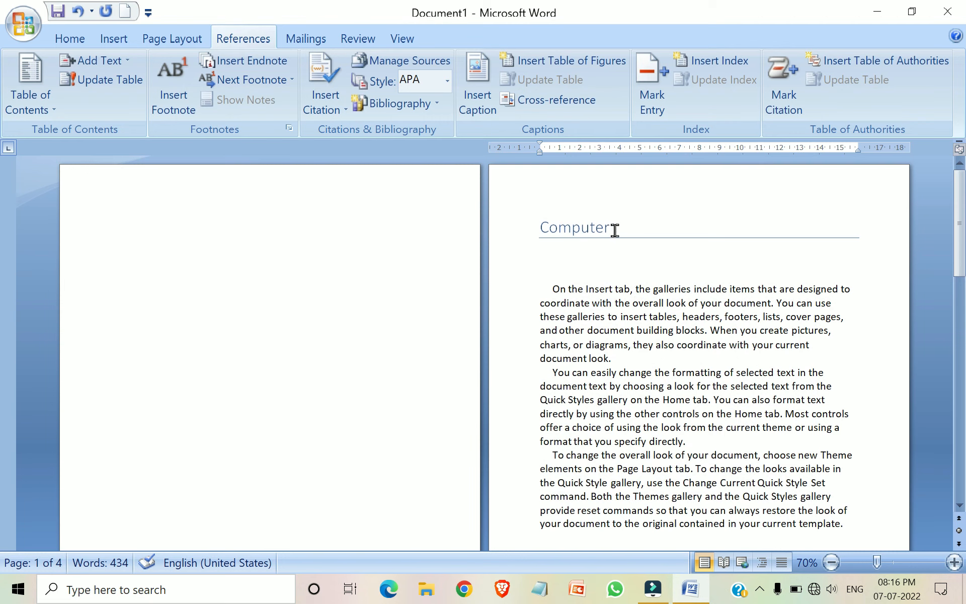
scroll(754, 378, down, 3)
scroll(679, 332, up, 2)
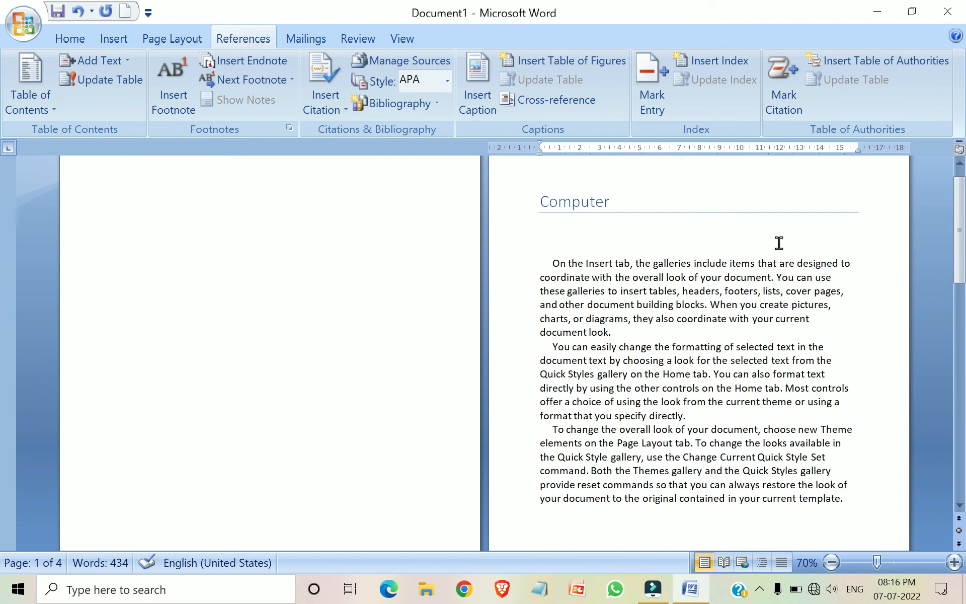
scroll(722, 405, down, 10)
click(722, 405)
scroll(722, 405, down, 2)
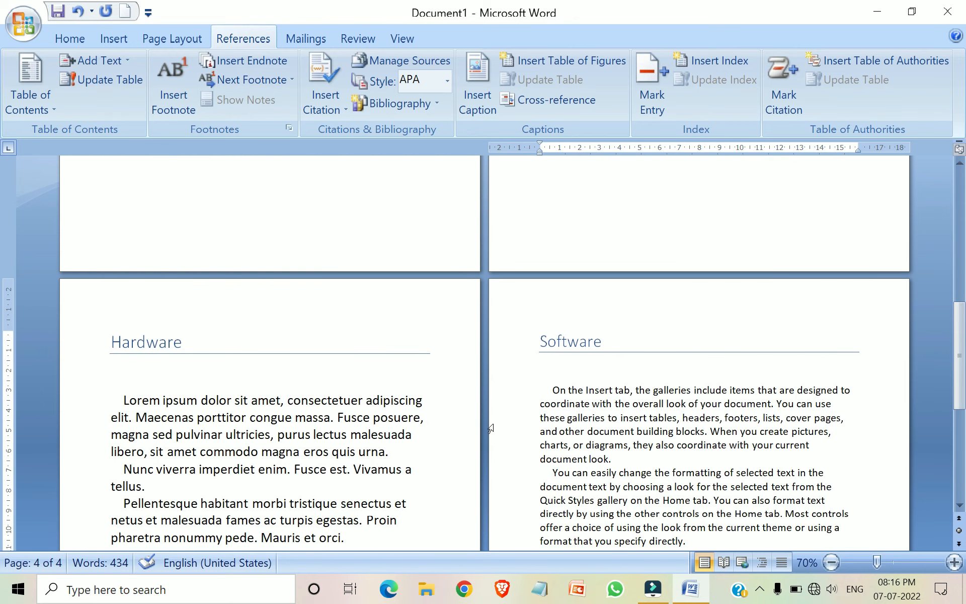
scroll(451, 403, down, 2)
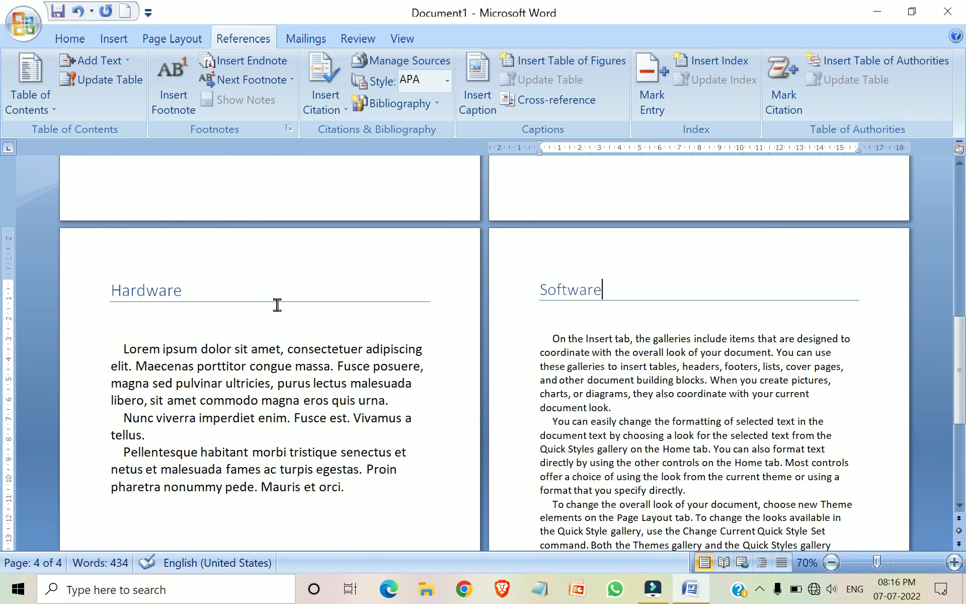
scroll(680, 390, up, 7)
scroll(714, 295, up, 3)
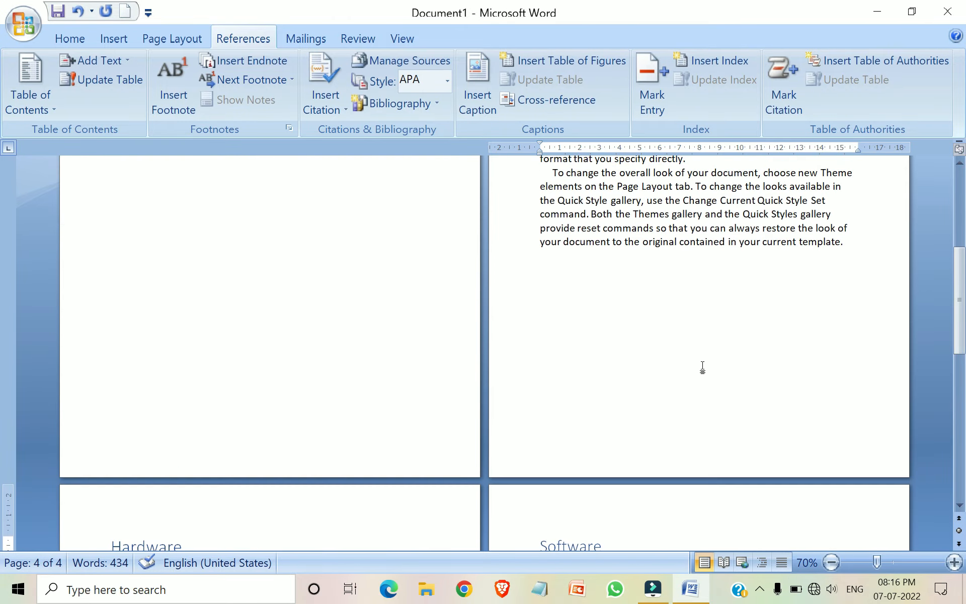
scroll(712, 462, down, 3)
scroll(795, 446, down, 3)
Step: Insert the built-in Automatic Table 1 table of contents on the blank first page and enlarge its text
scroll(793, 447, up, 15)
click(122, 218)
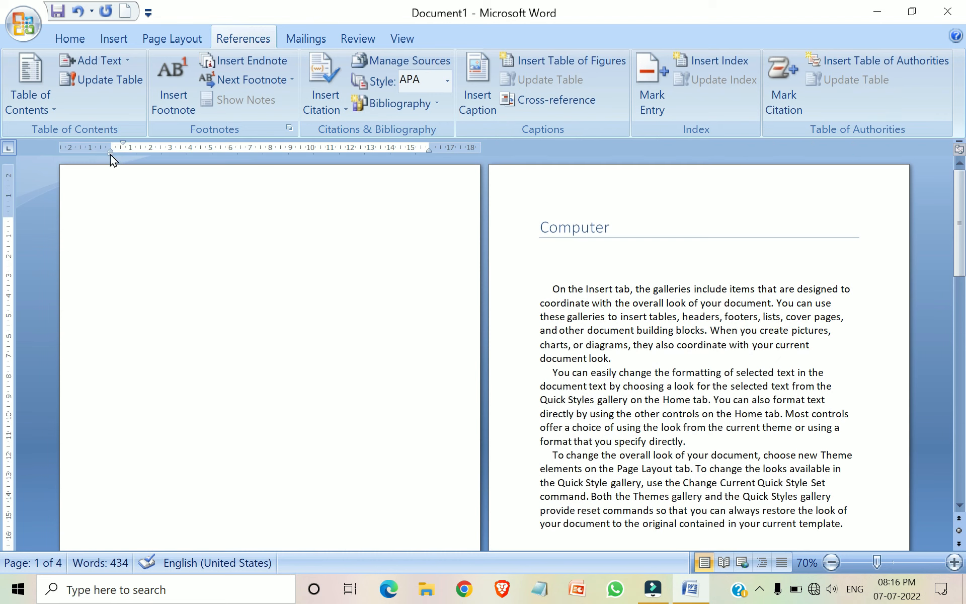
click(47, 113)
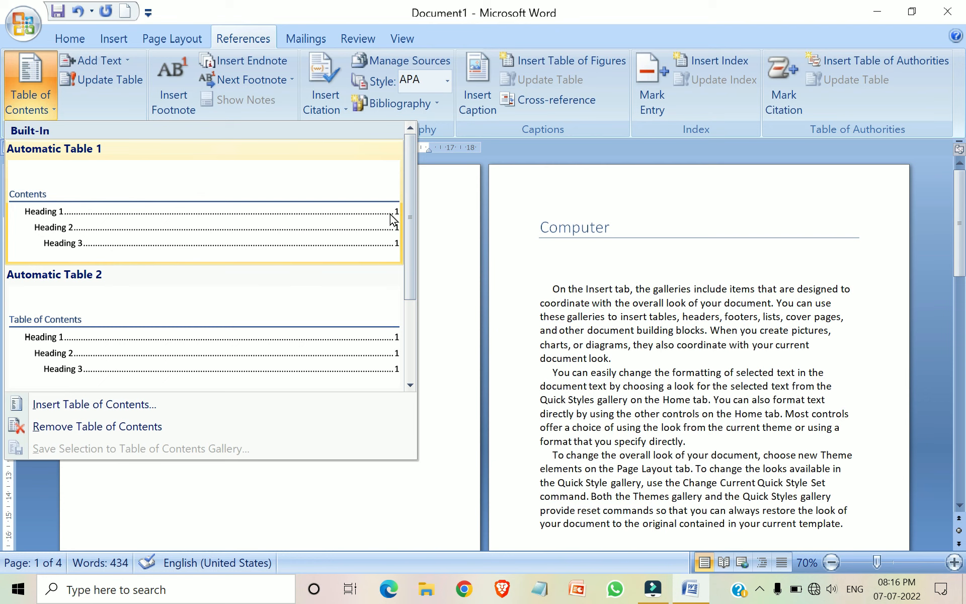
scroll(135, 244, down, 1)
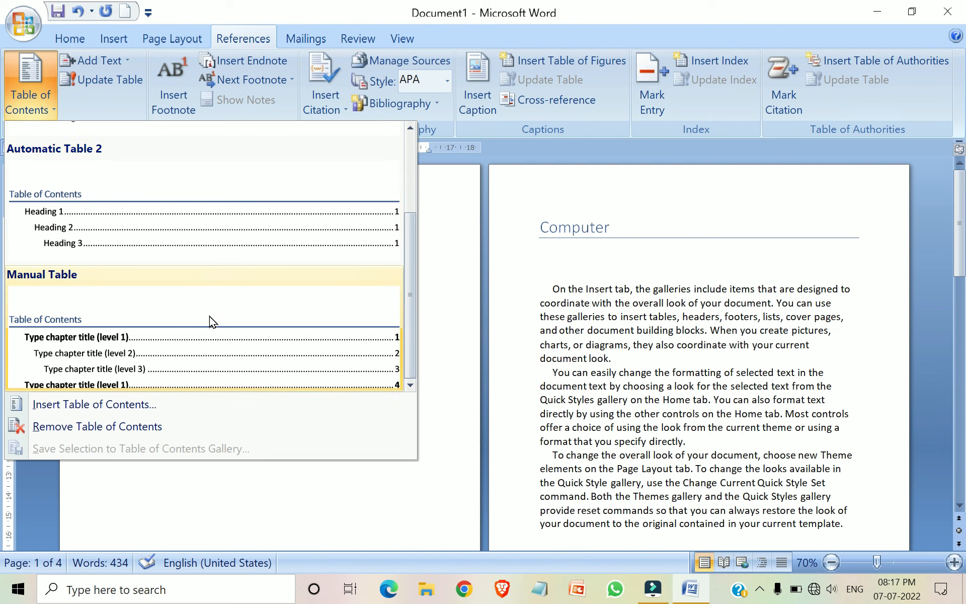
scroll(124, 251, up, 3)
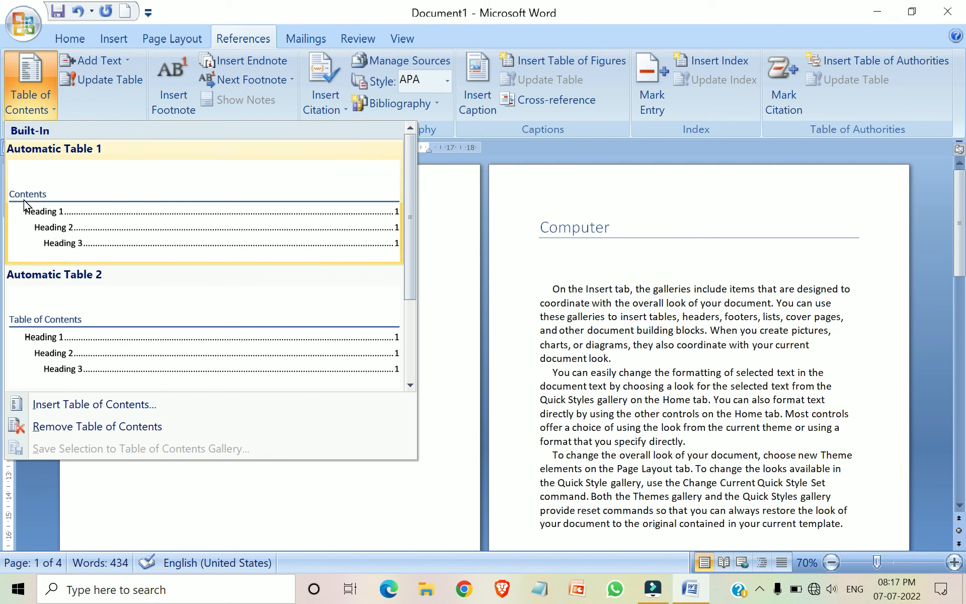
click(196, 238)
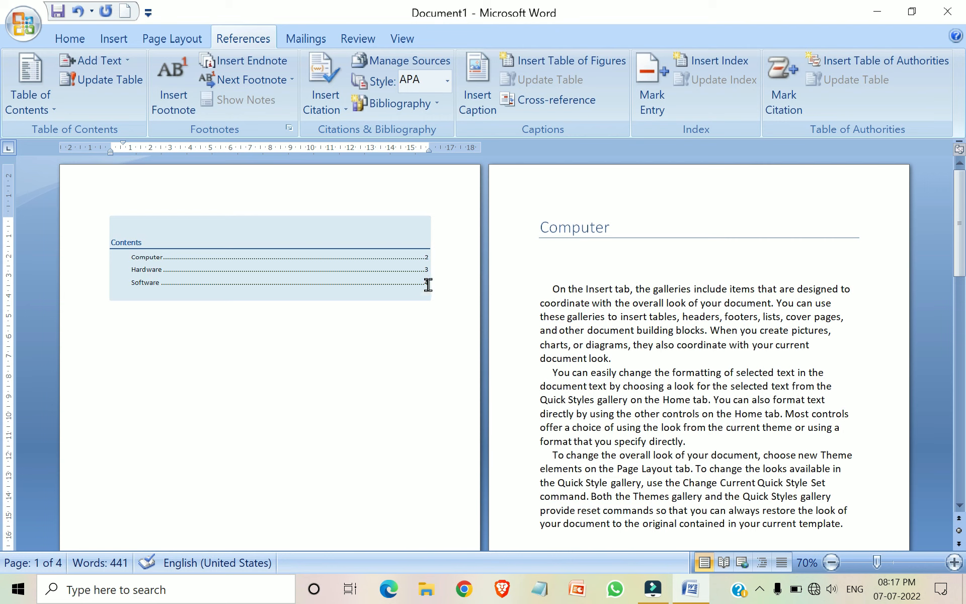
click(263, 306)
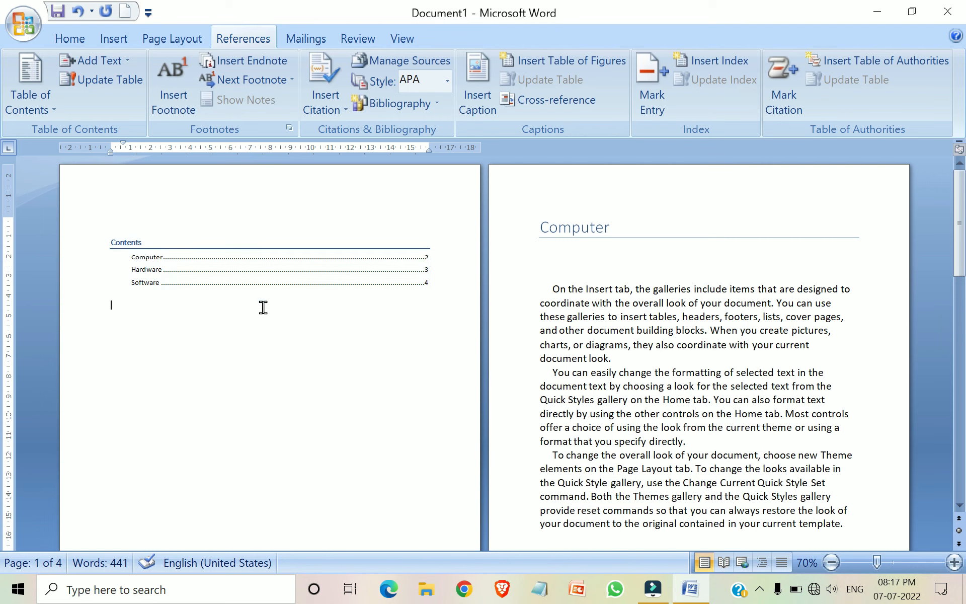
click(433, 298)
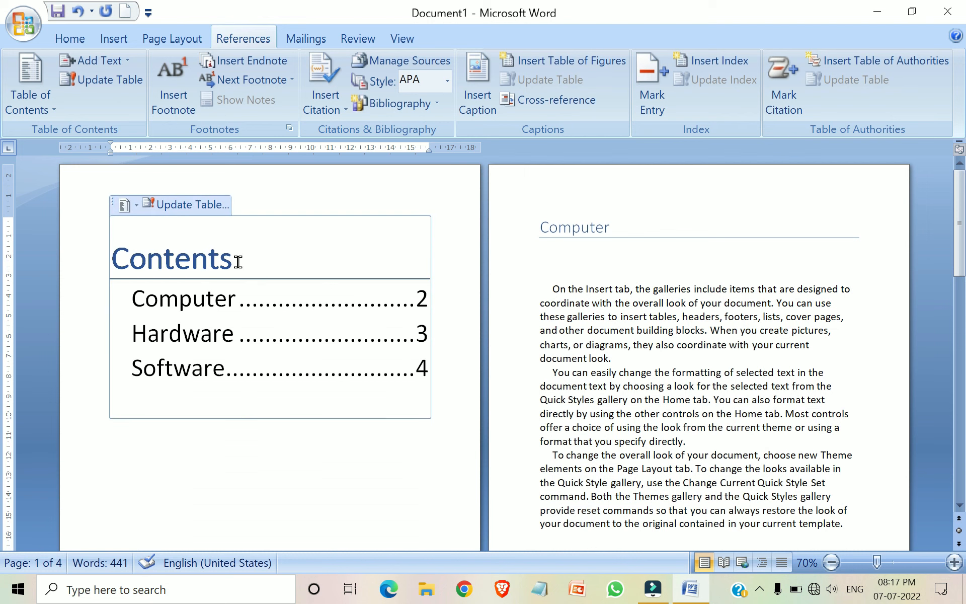
Step: Replace the table of contents title "Contents" with "Book"
drag(240, 261, 126, 266)
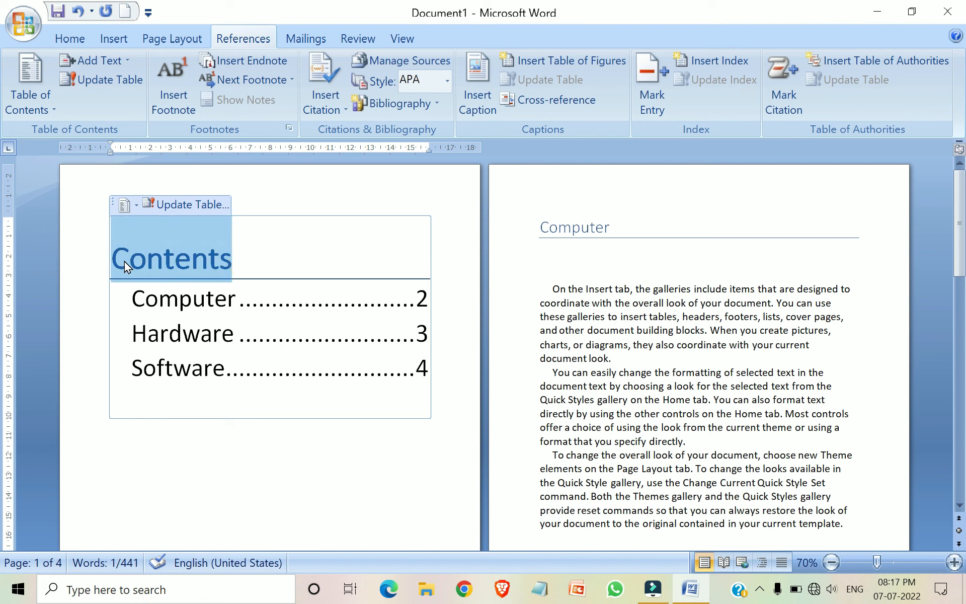
key(Delete)
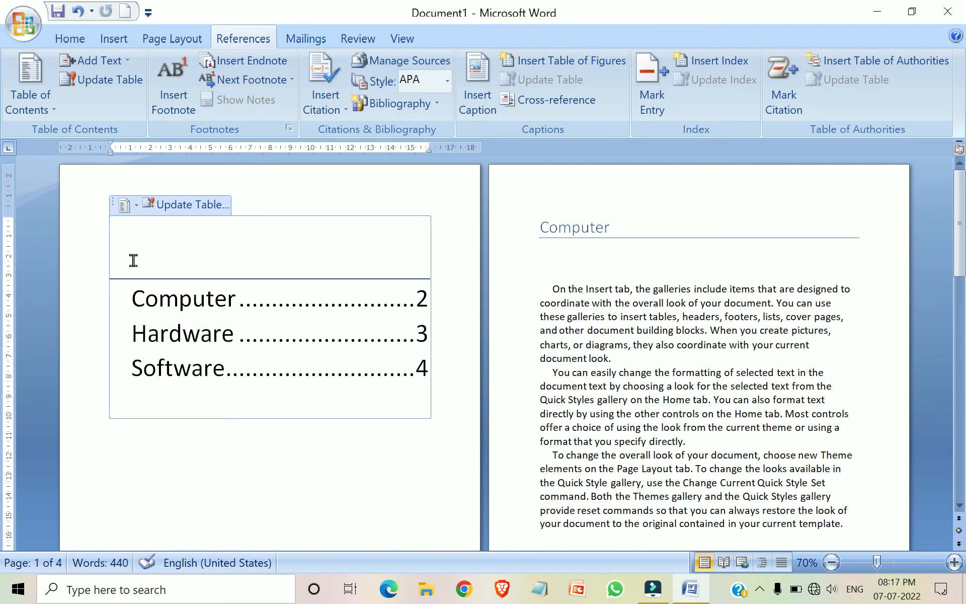
text(Book)
Step: Replace the "Software" heading on the fourth page with "Microsoft"
scroll(113, 229, down, 1)
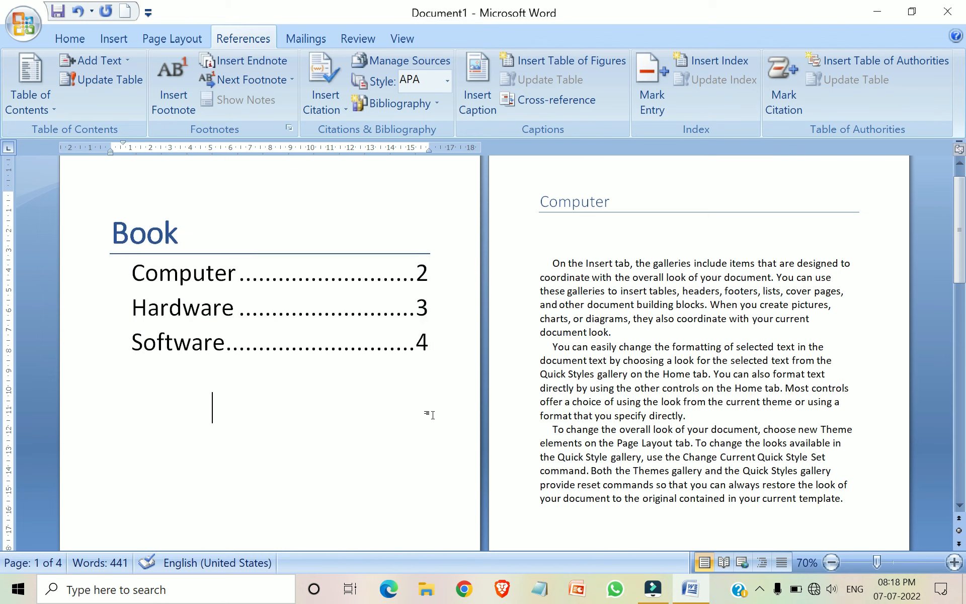
scroll(431, 414, down, 2)
scroll(433, 415, up, 1)
scroll(426, 422, down, 4)
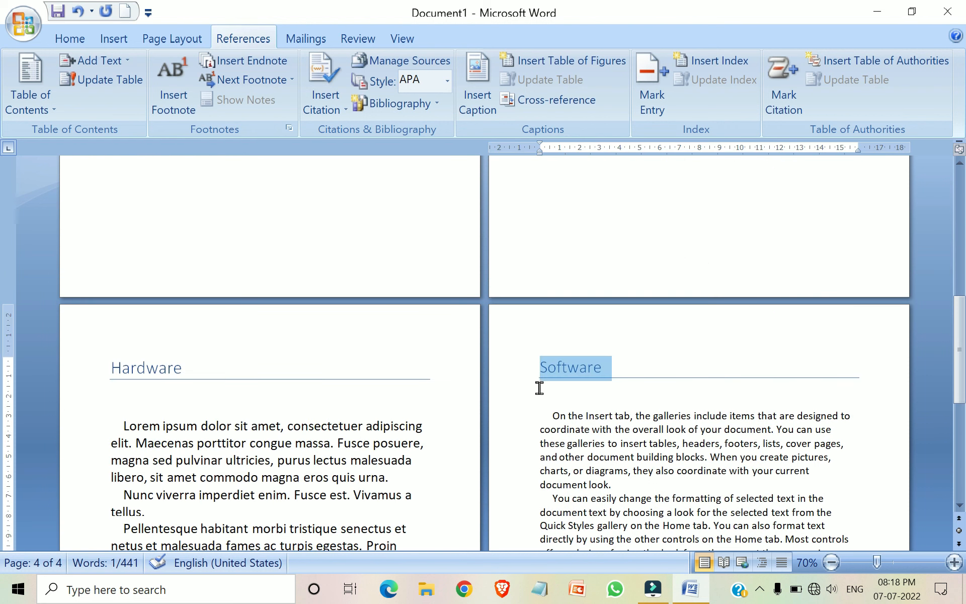
click(542, 398)
drag(537, 365, 635, 373)
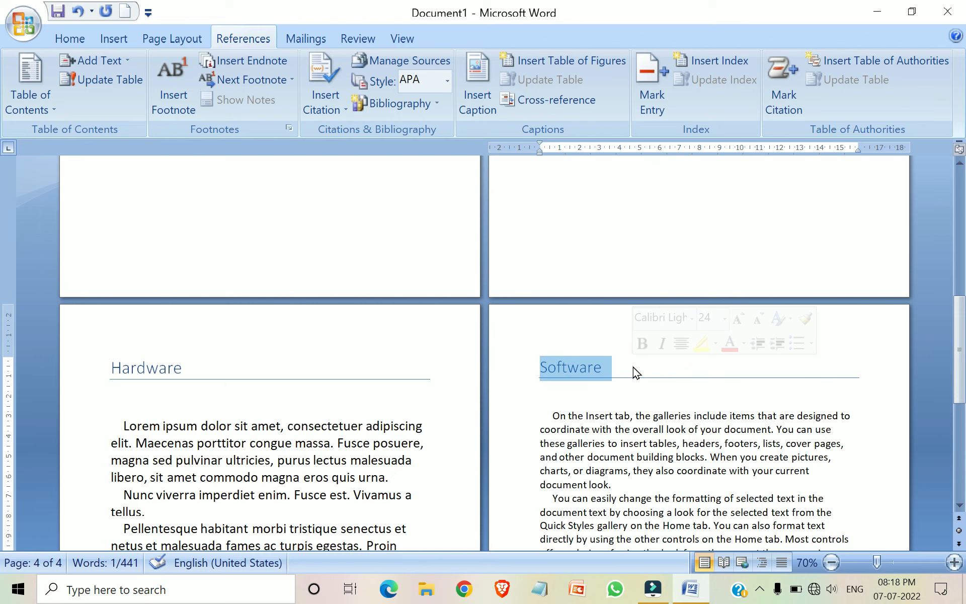
key(Delete)
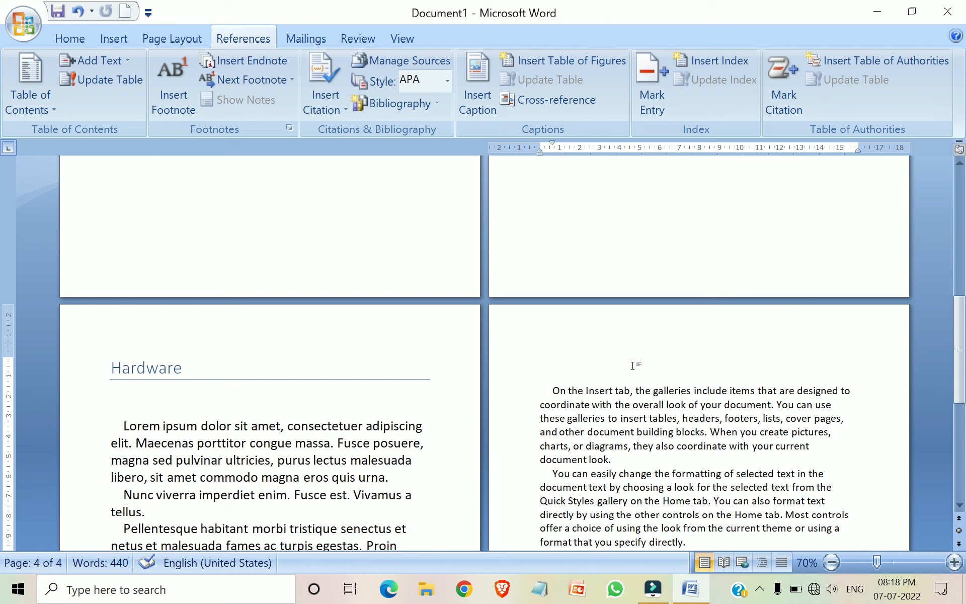
text(micr)
Step: Assign the "Microsoft" heading to Level 2 of the table of contents and enlarge it by three font size increments
drag(614, 359, 526, 361)
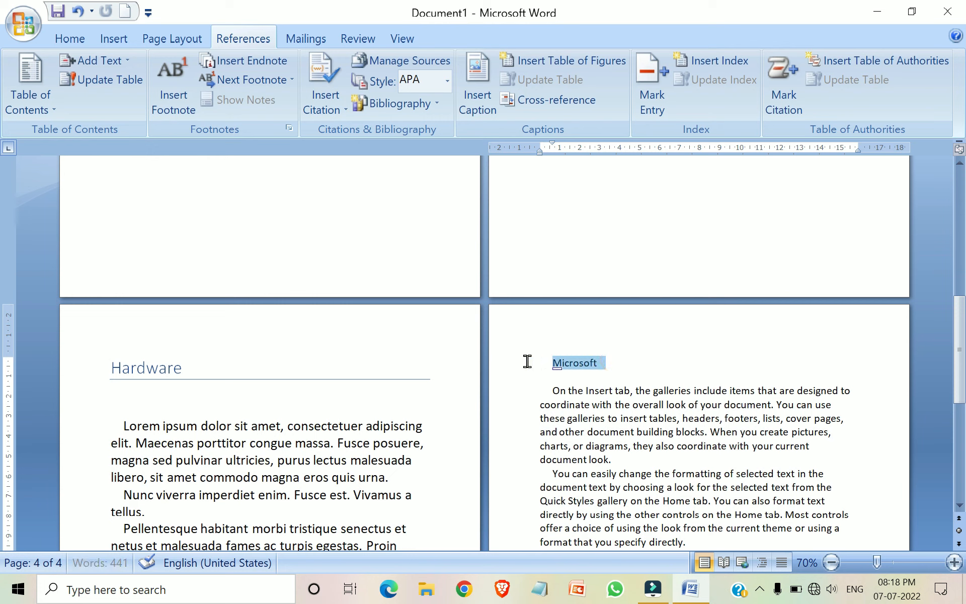
click(121, 66)
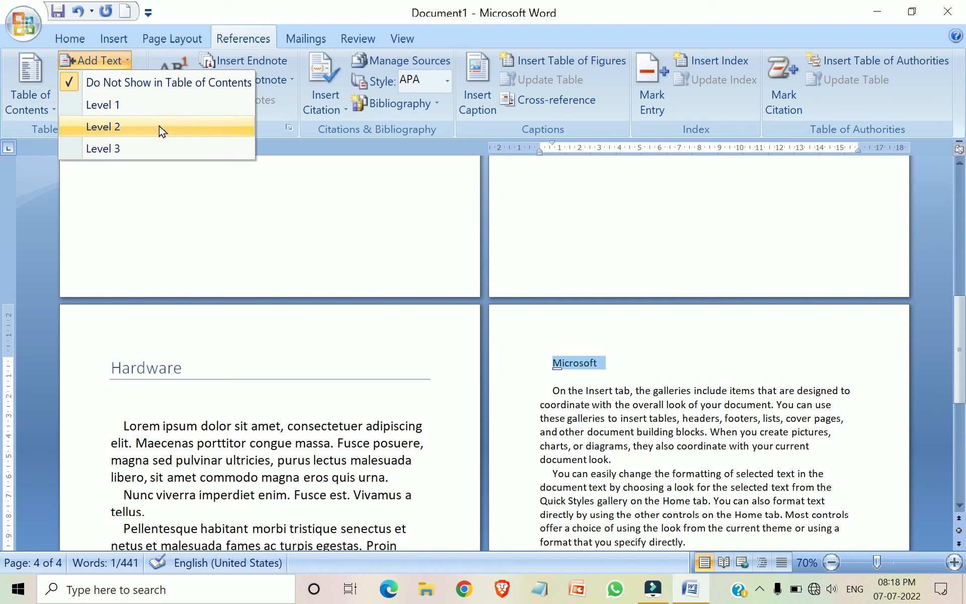
click(134, 127)
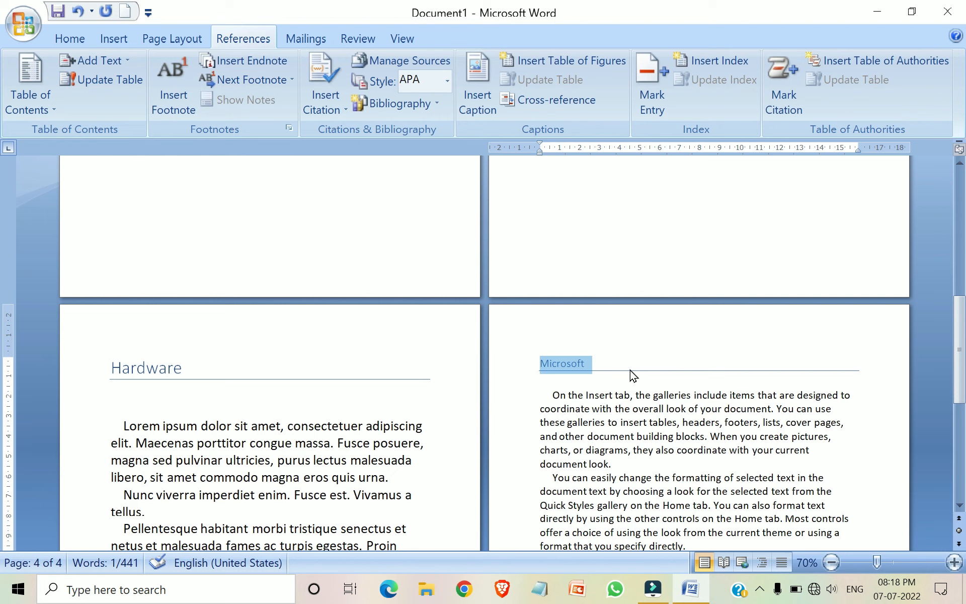
key(ctrl+shift+period)
key(ctrl+shift+period)
key(ctrl+shift+period)
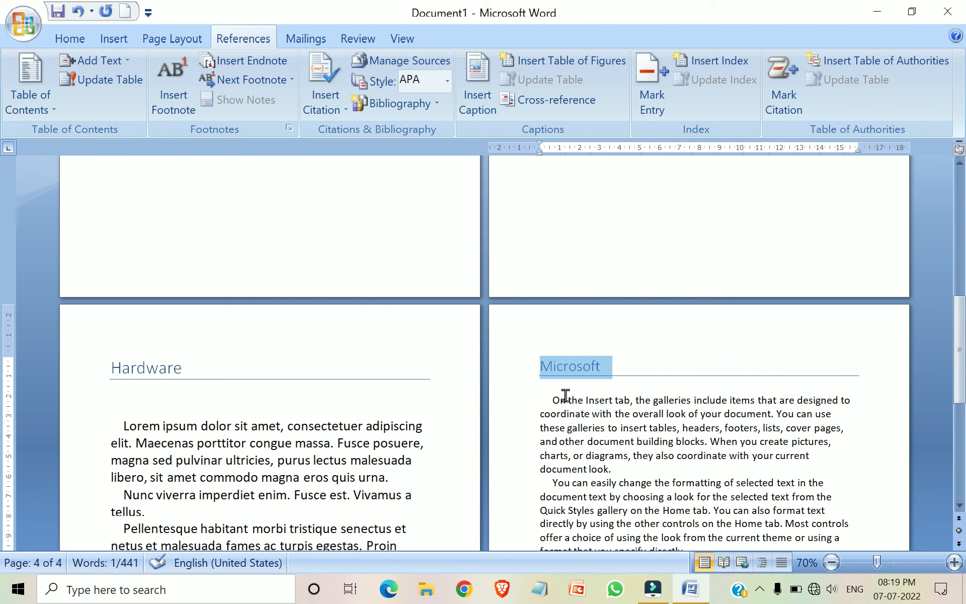
click(532, 399)
Step: Update the entire table of contents on the first page to pick up the changed fourth-page heading
scroll(656, 418, down, 1)
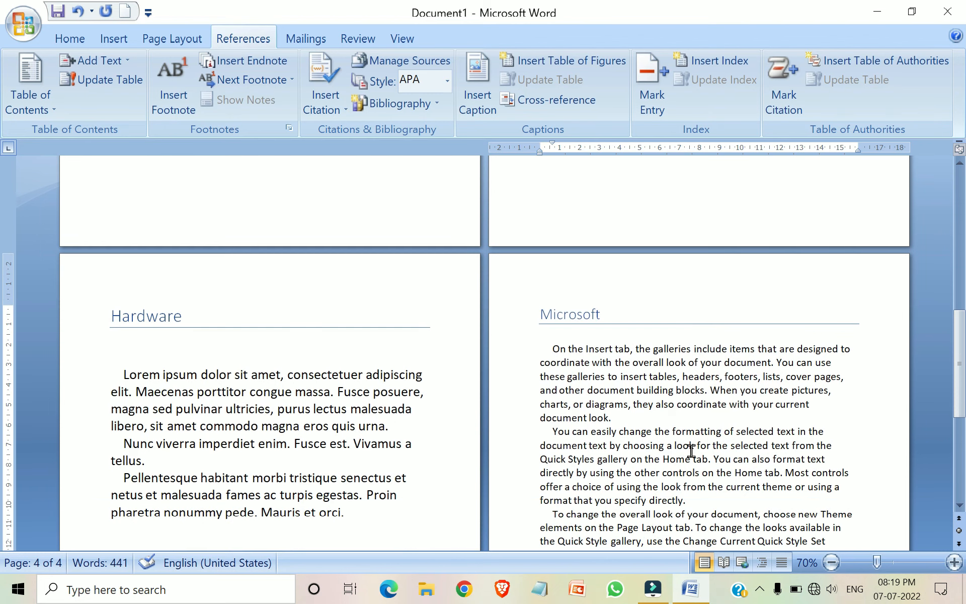
scroll(694, 445, up, 10)
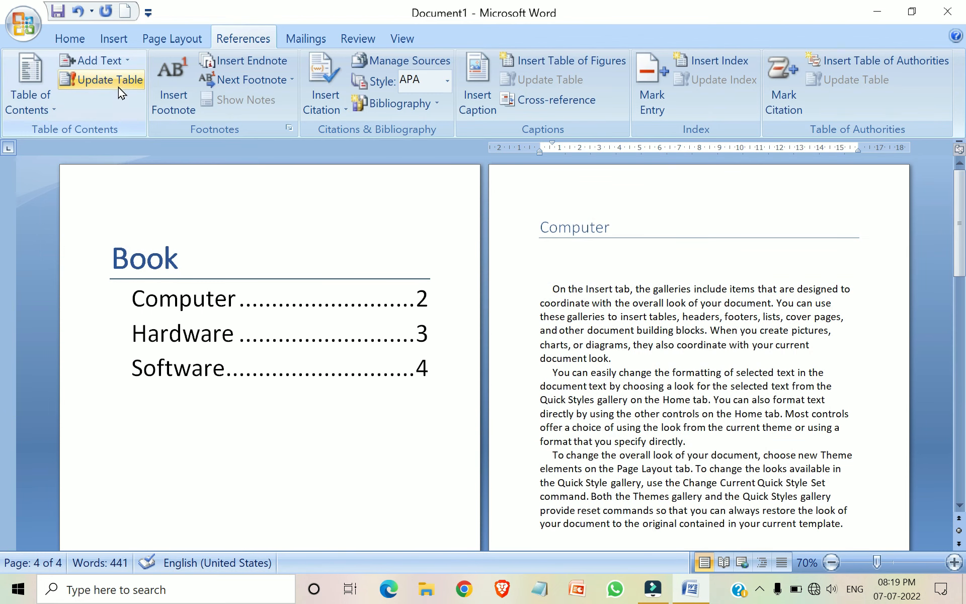
click(118, 86)
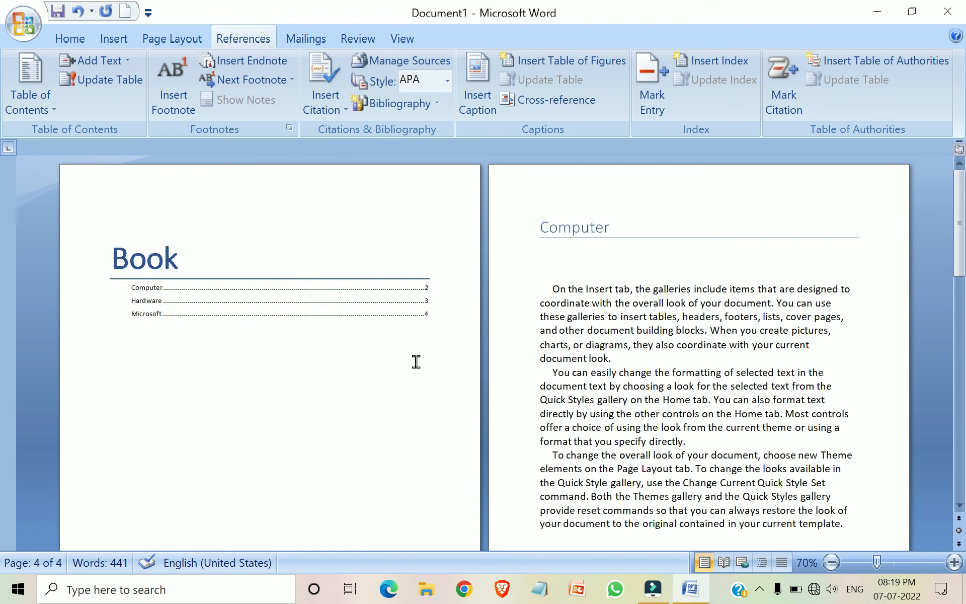
Step: Enlarge the title and all entries of the table of contents by two font size increments
drag(416, 361, 402, 378)
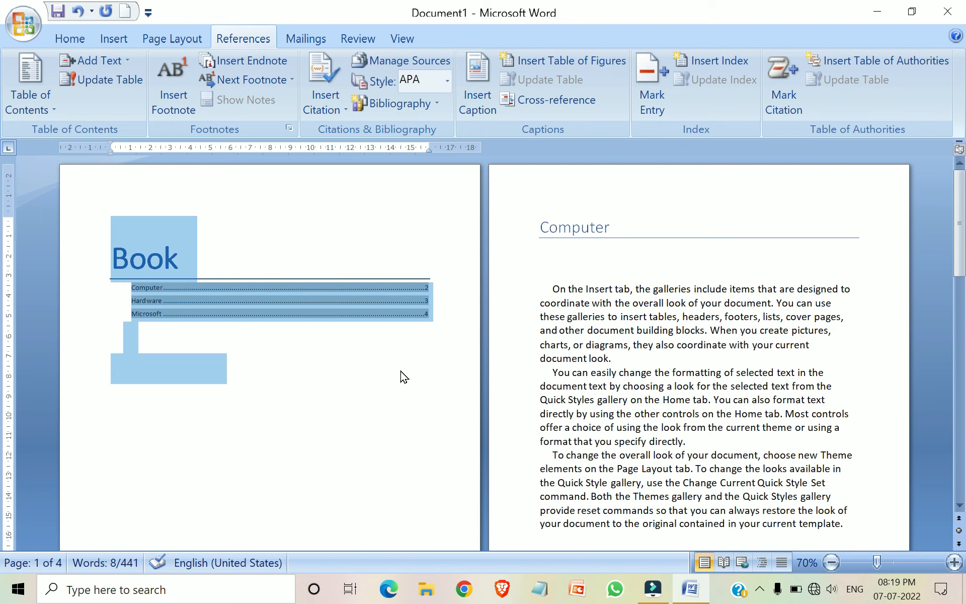
key(ctrl+shift+greater)
key(ctrl+shift+greater)
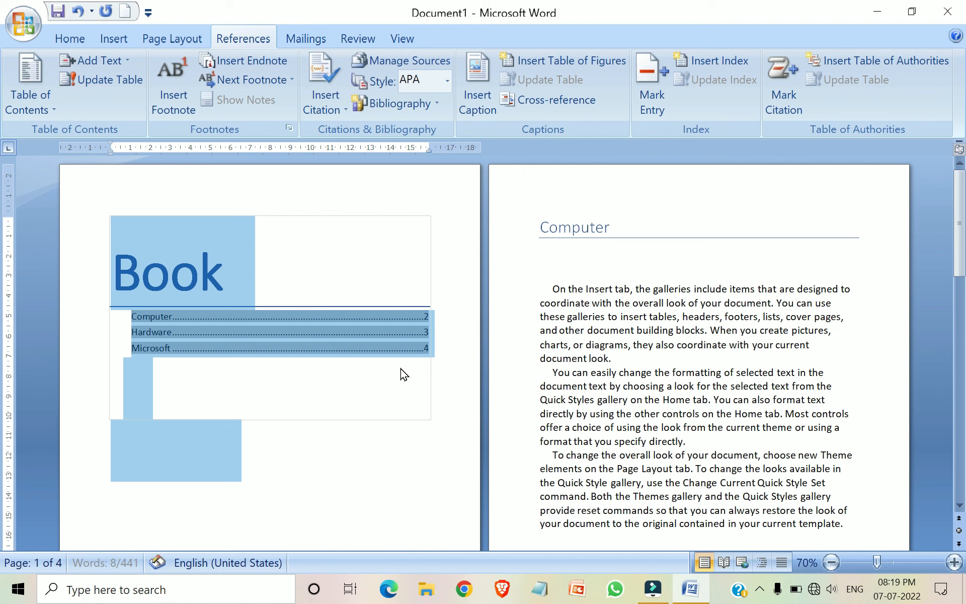
click(391, 481)
Step: Insert a page break below the last paragraph on the fourth page to add a fifth page
scroll(806, 453, down, 3)
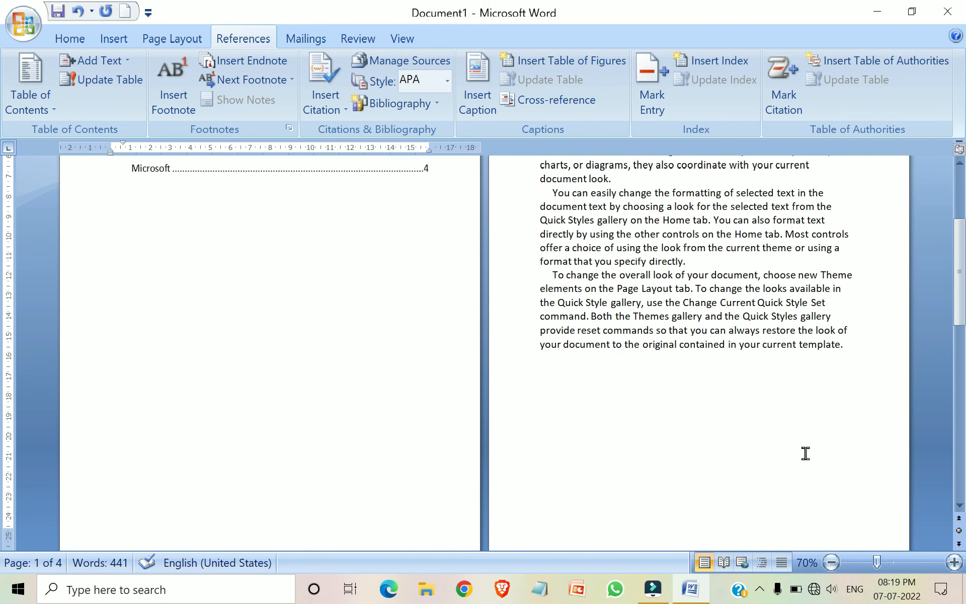
scroll(806, 454, down, 6)
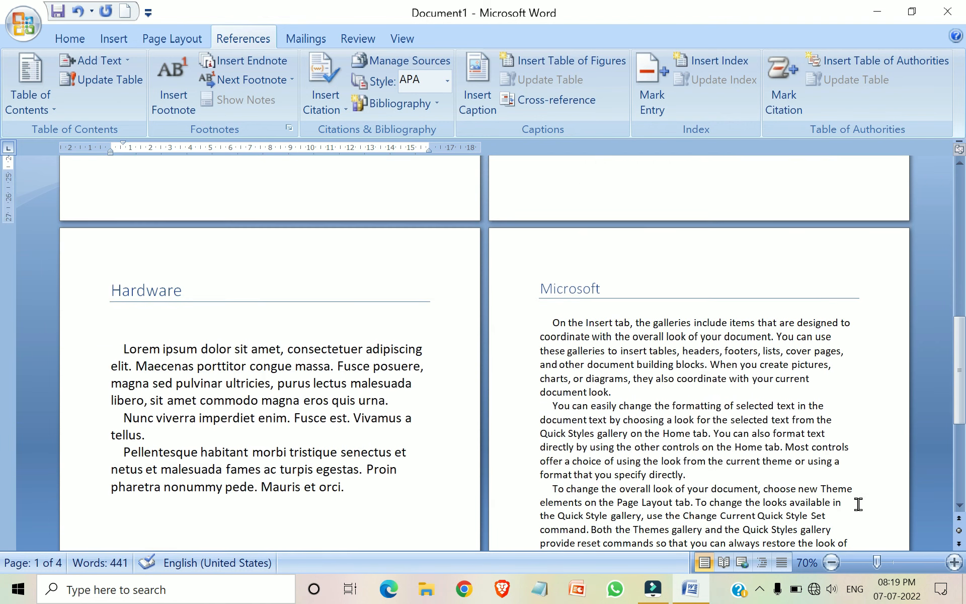
scroll(858, 504, down, 1)
scroll(891, 490, down, 1)
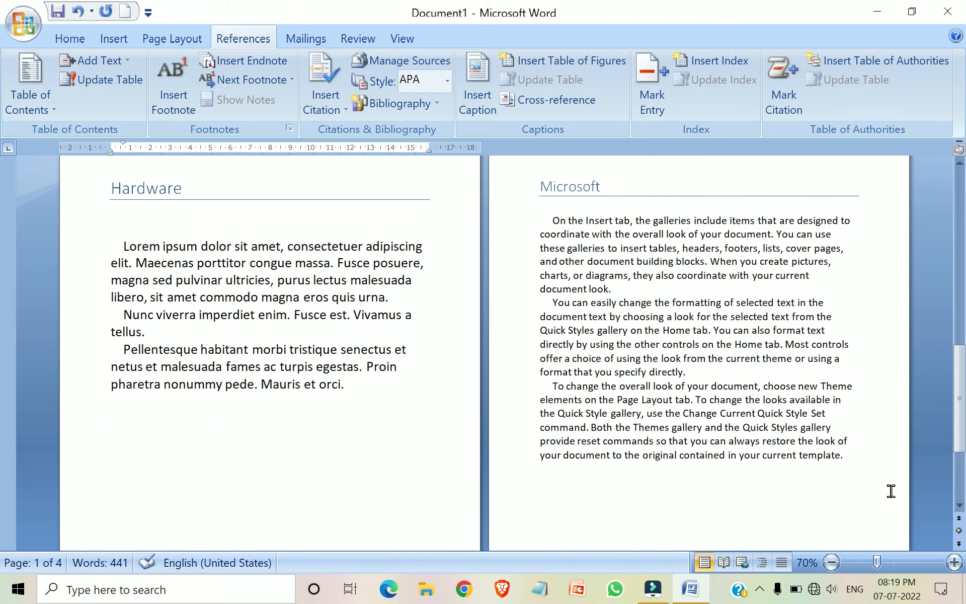
click(846, 516)
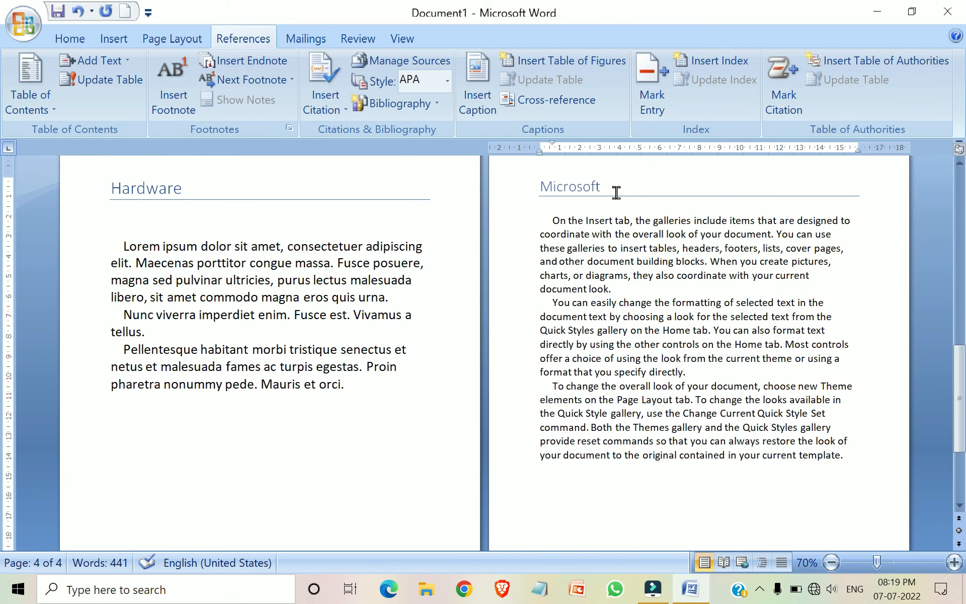
scroll(864, 535, down, 2)
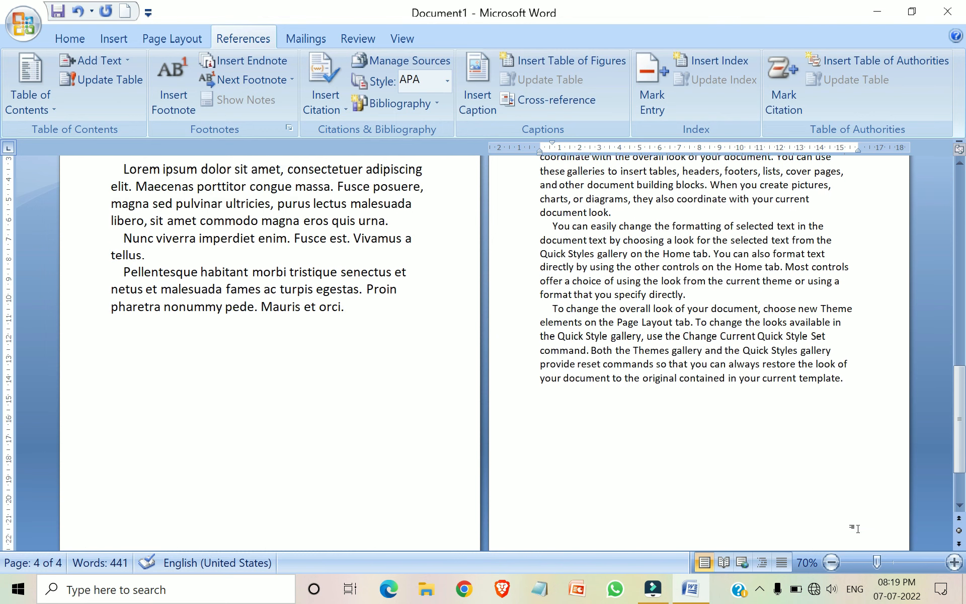
scroll(855, 529, down, 1)
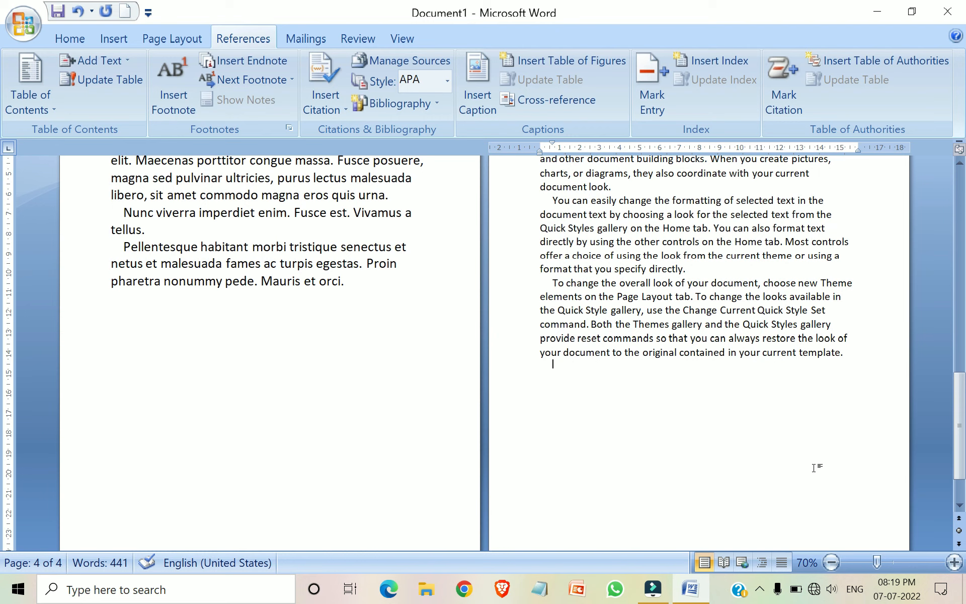
click(850, 402)
click(829, 423)
key(ctrl+Return)
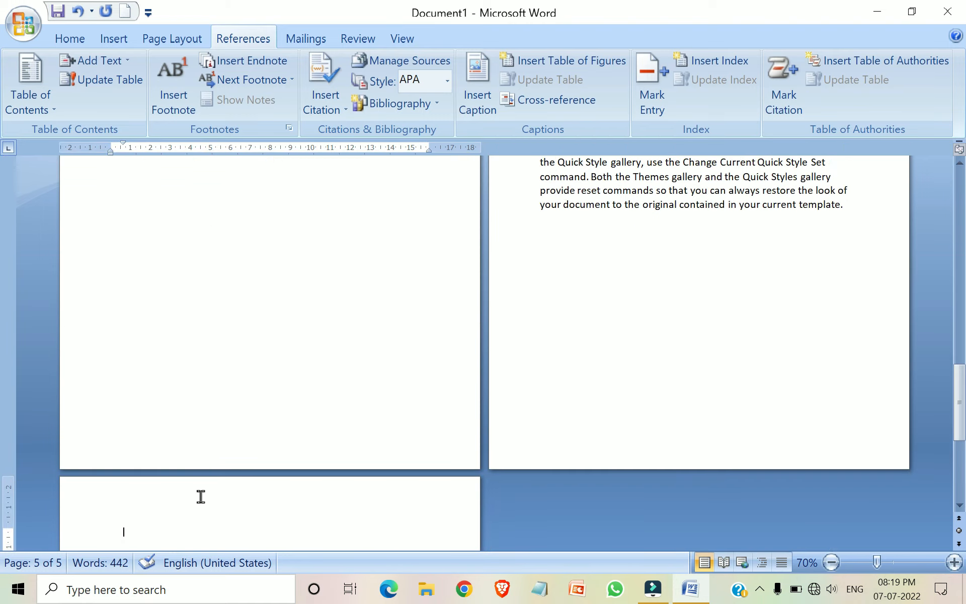
Step: Generate sample text on the fifth page with =lorem(3,3)
scroll(168, 459, down, 3)
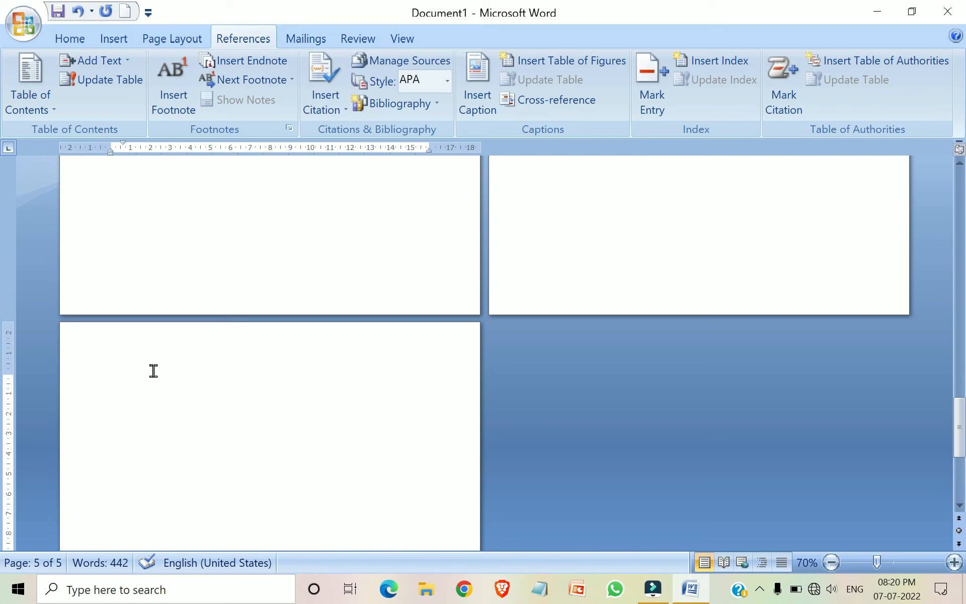
text(=lorem(3,3))
key(Return)
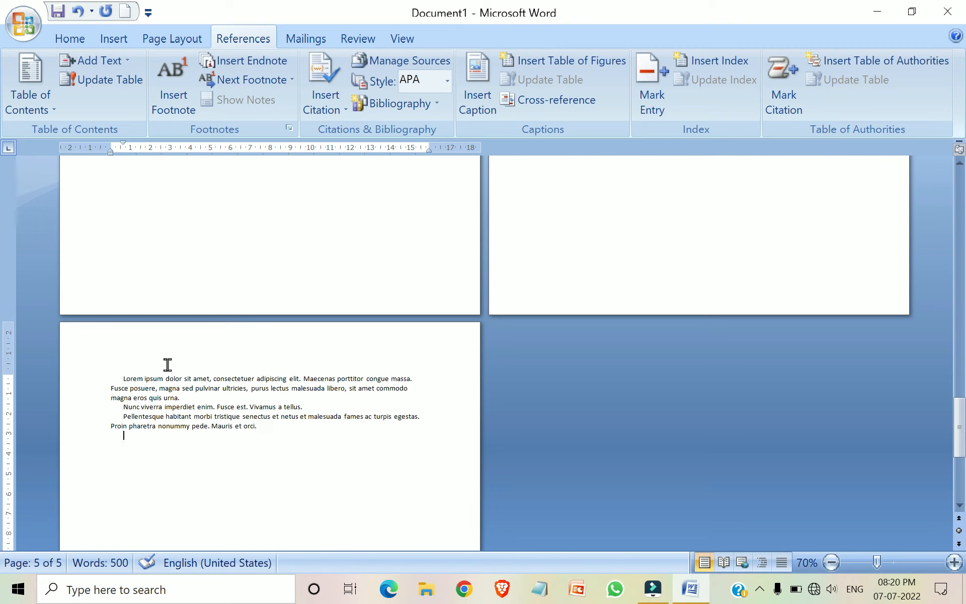
Step: Insert five blank lines above the fifth page's sample text and enter the heading "laptop" on its first line
click(120, 377)
key(Return)
key(Return)
key(Return)
key(Return)
key(Return)
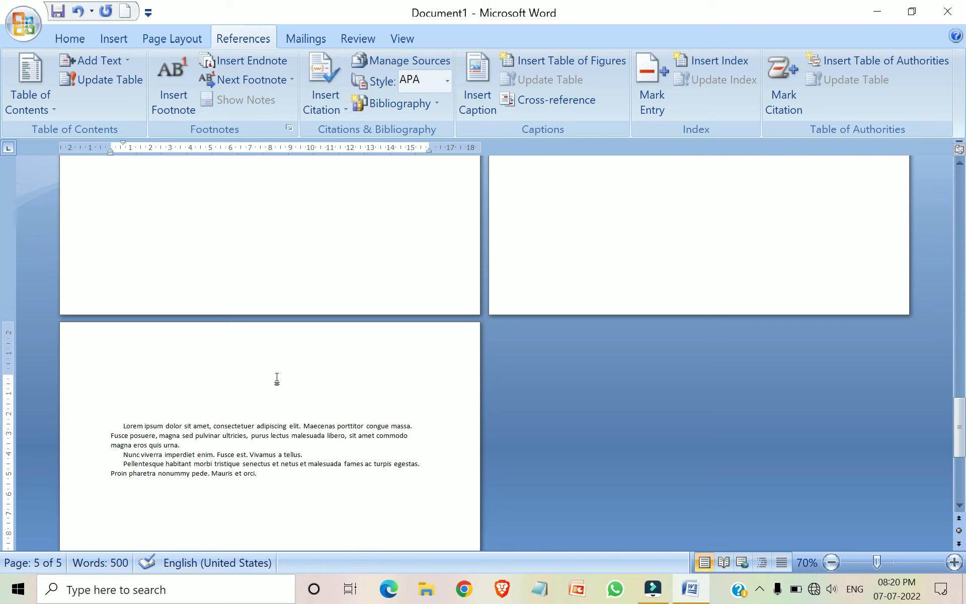
text(laptop)
Step: Enlarge the "laptop" heading on the fifth page by five font size increments
drag(151, 379, 111, 379)
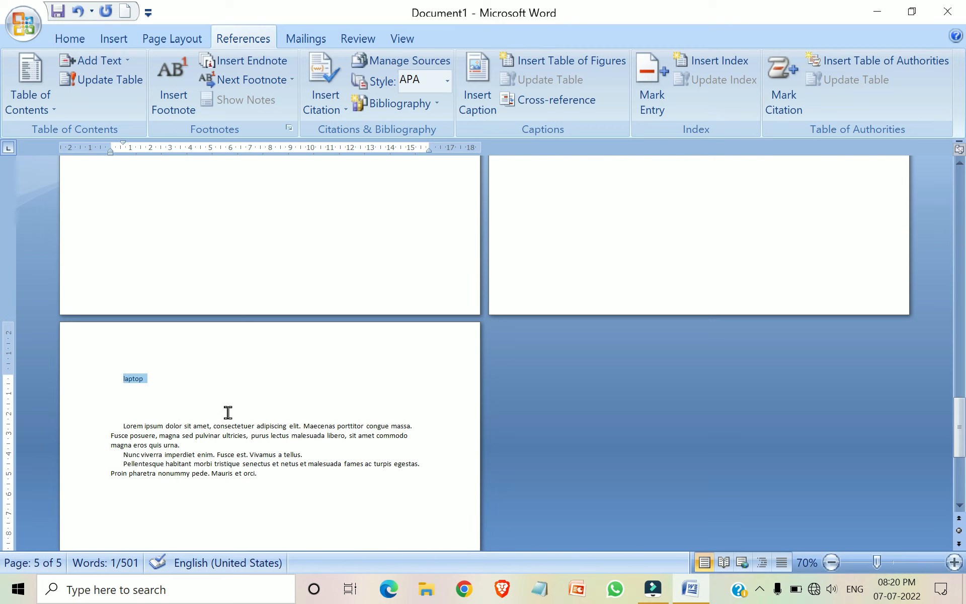
key(ctrl+shift+period)
key(ctrl+shift+period)
key(ctrl+shift+period)
key(ctrl+shift+period)
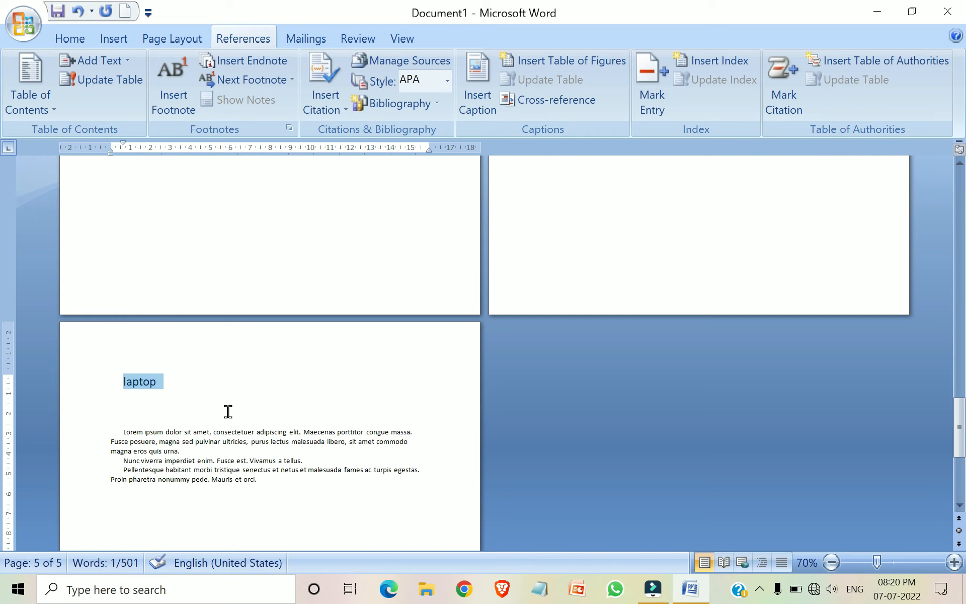
key(ctrl+shift+period)
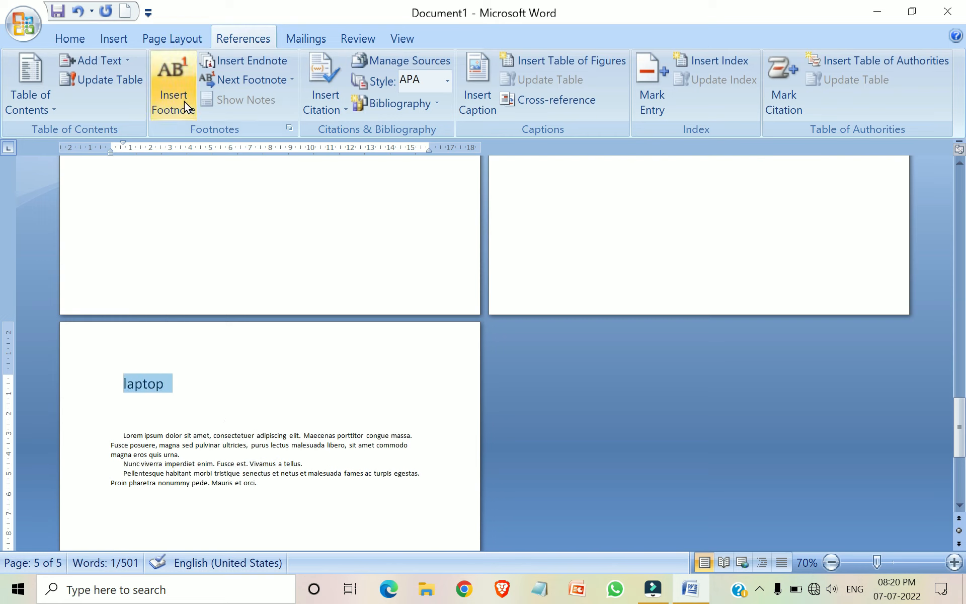
Step: Mark the selected "laptop" heading on the fifth page as Level 2 text for the table of contents
click(122, 64)
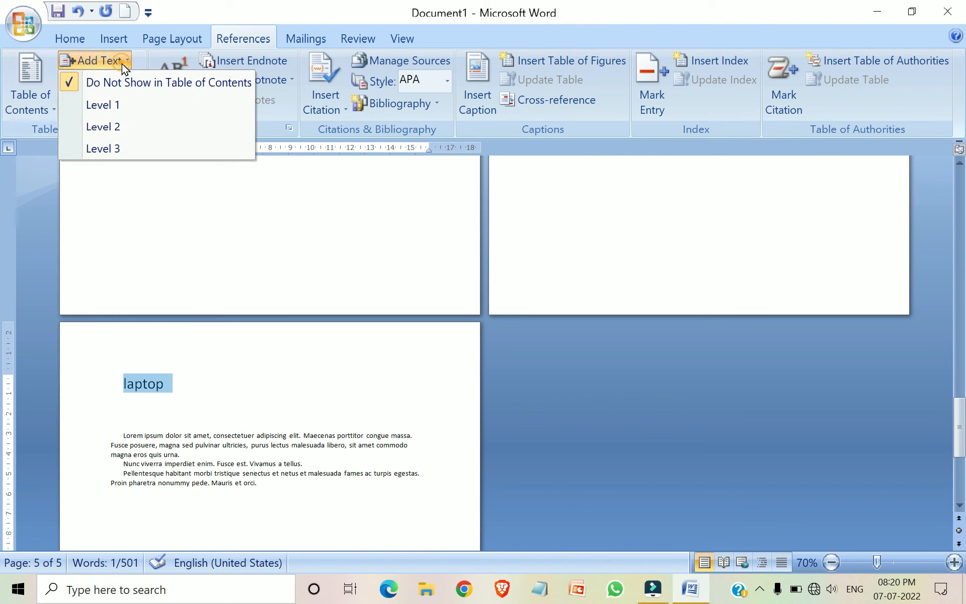
click(156, 135)
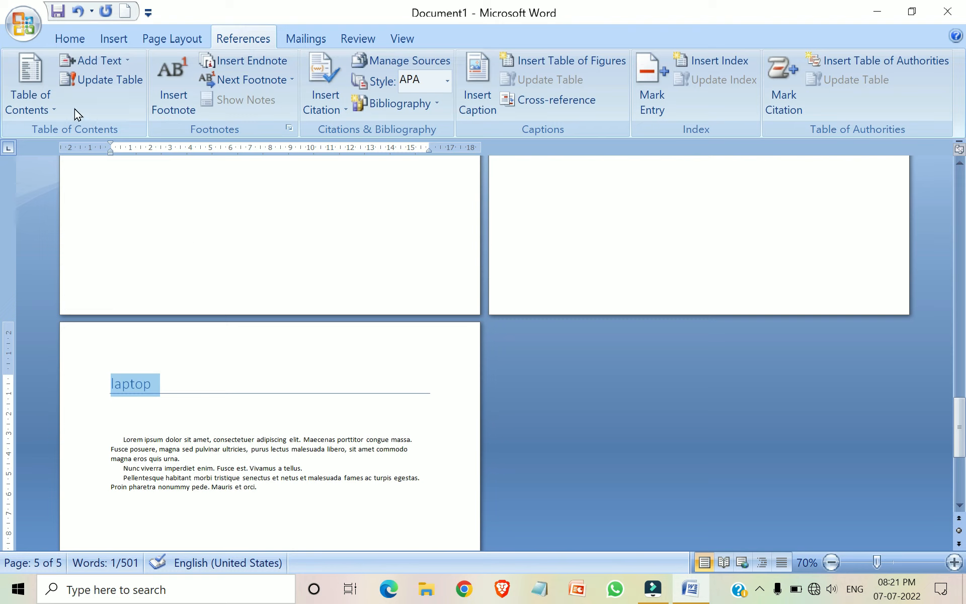
click(339, 425)
Step: Update the entire table of contents on the first page, including its entries and page numbers
scroll(357, 348, up, 3)
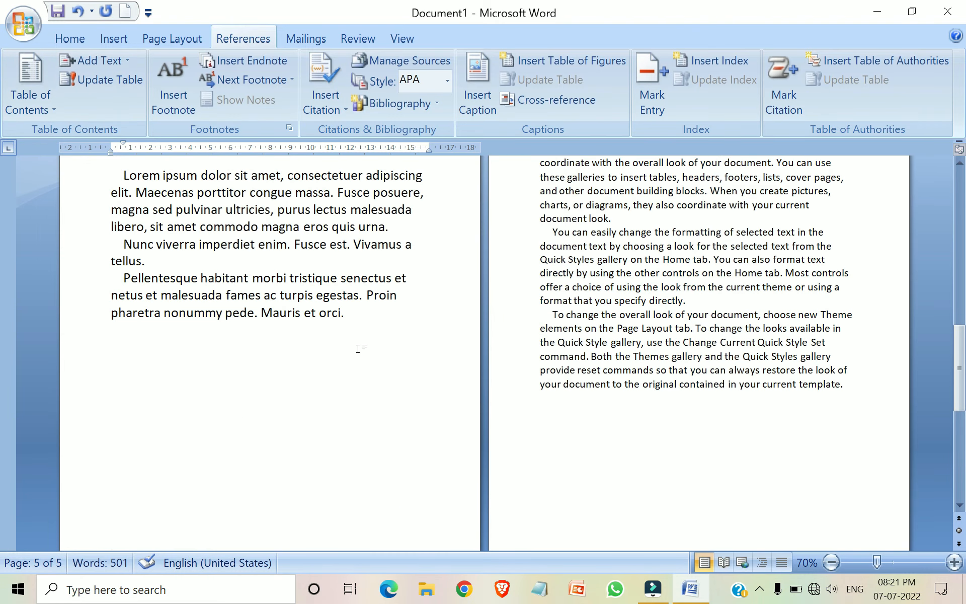
scroll(358, 349, up, 20)
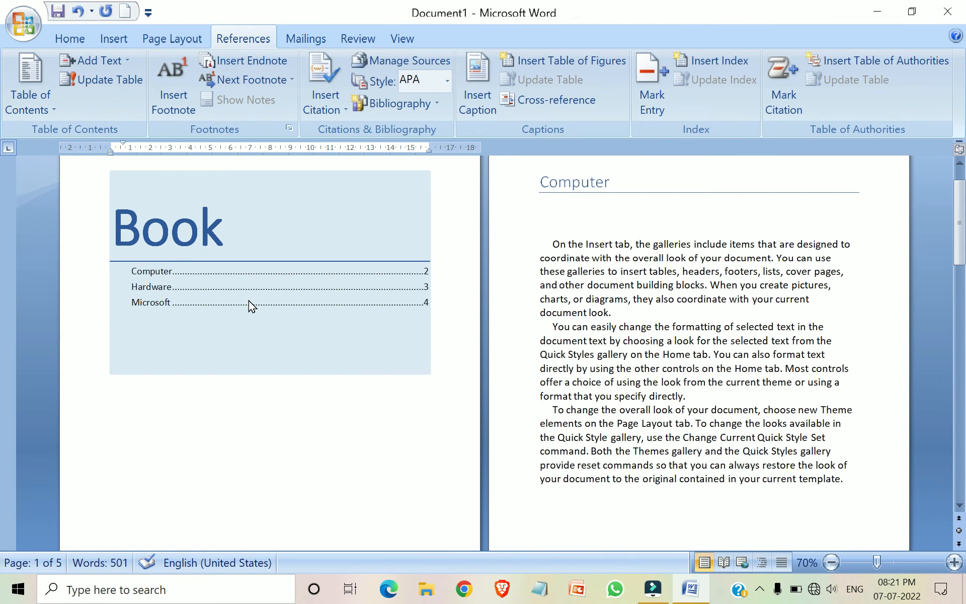
click(347, 339)
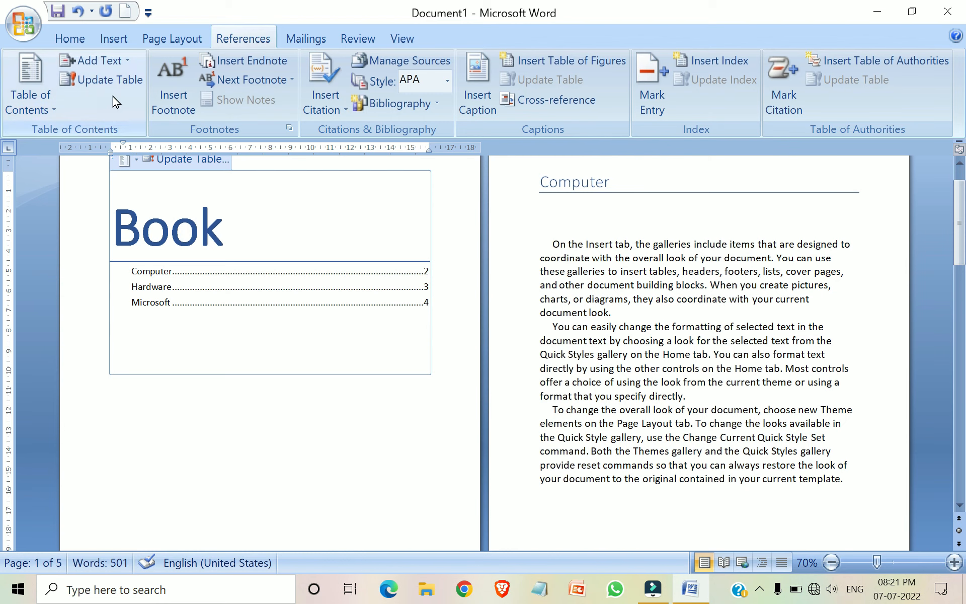
click(114, 83)
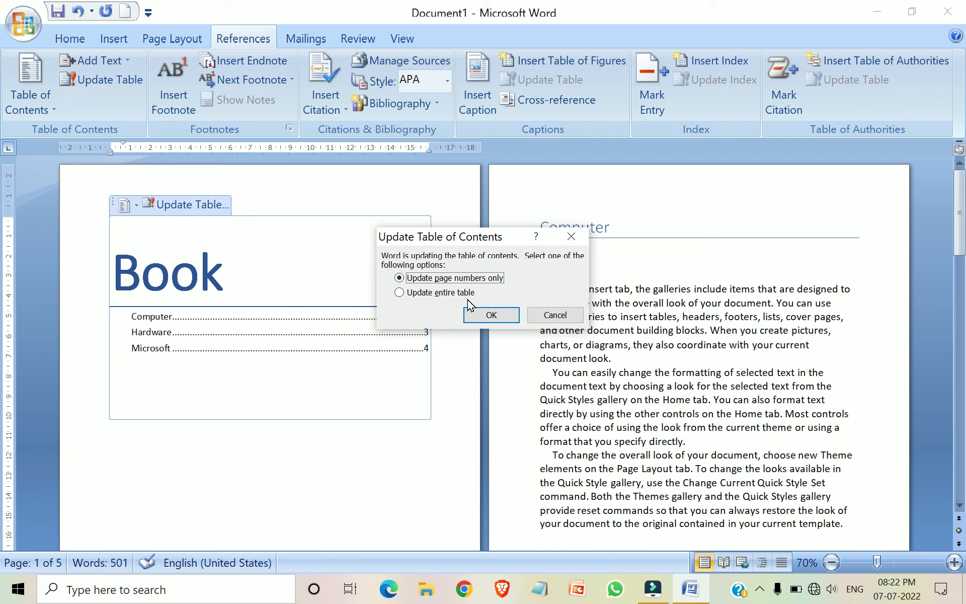
click(400, 293)
click(491, 315)
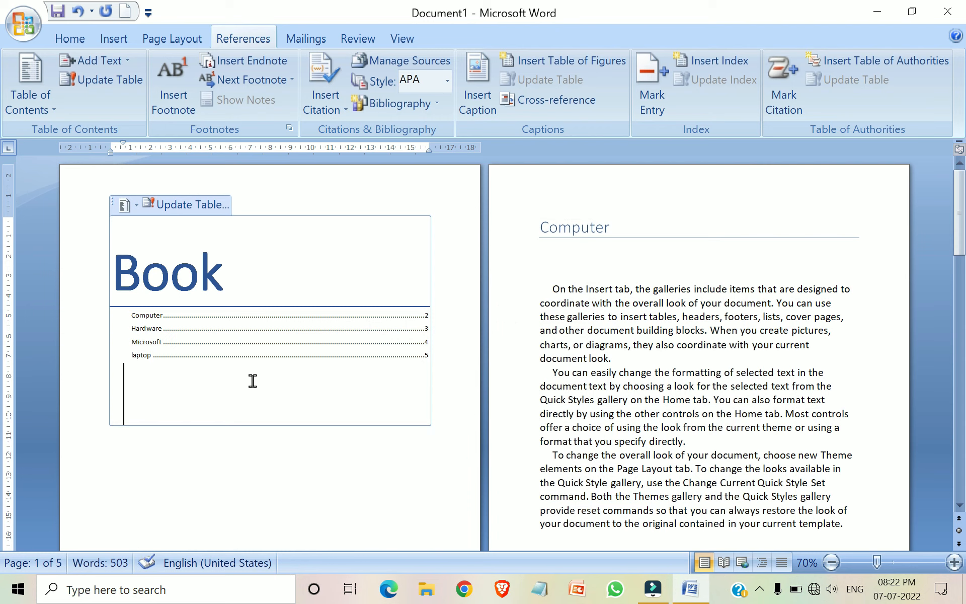
Step: Enlarge all four table of contents entries, from Computer to laptop, by five font size increments
drag(239, 365, 236, 315)
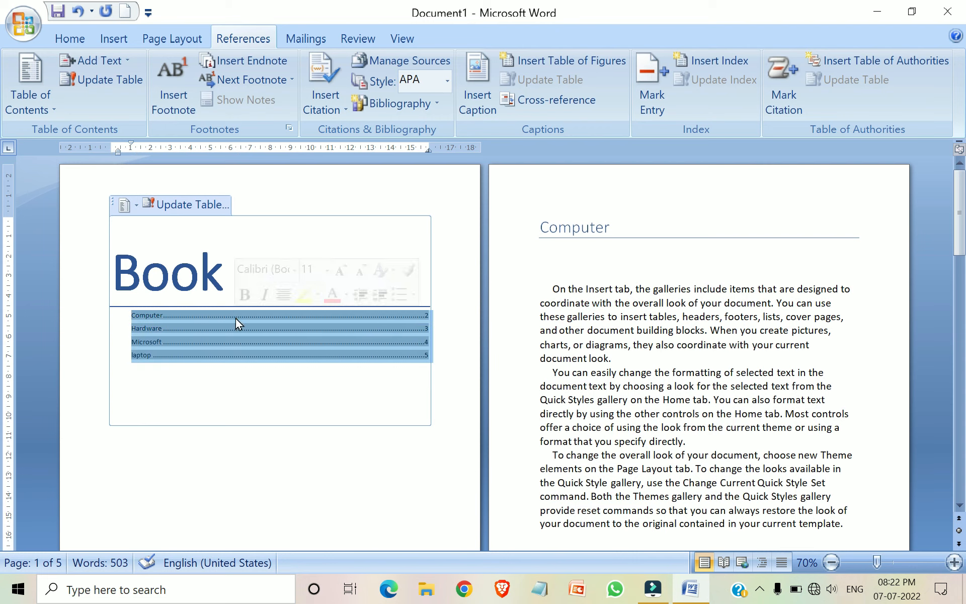
key(ctrl+shift+period)
key(ctrl+shift+period)
key(ctrl+shift+period)
key(ctrl+shift+period)
key(ctrl+shift+period)
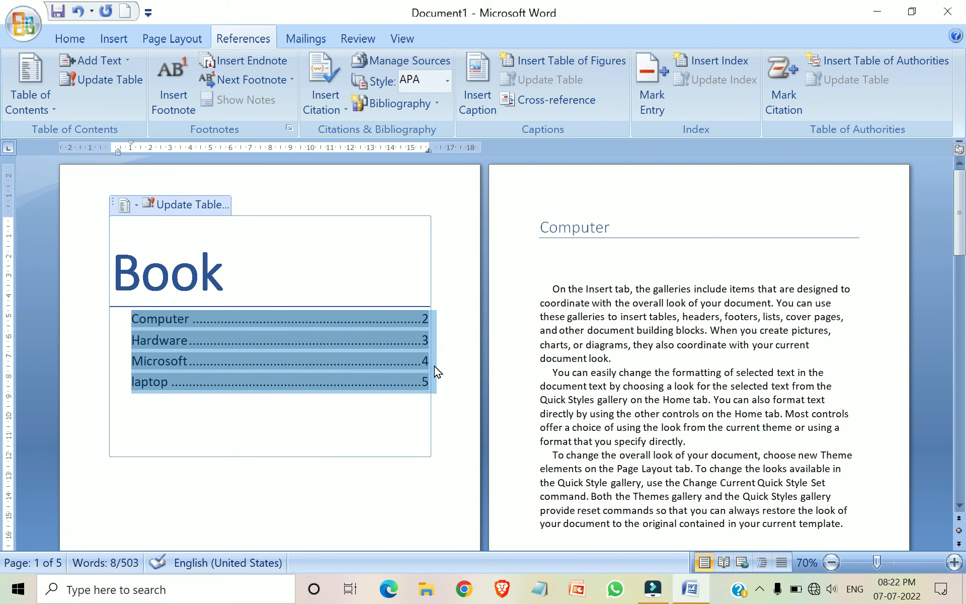
click(444, 455)
click(475, 488)
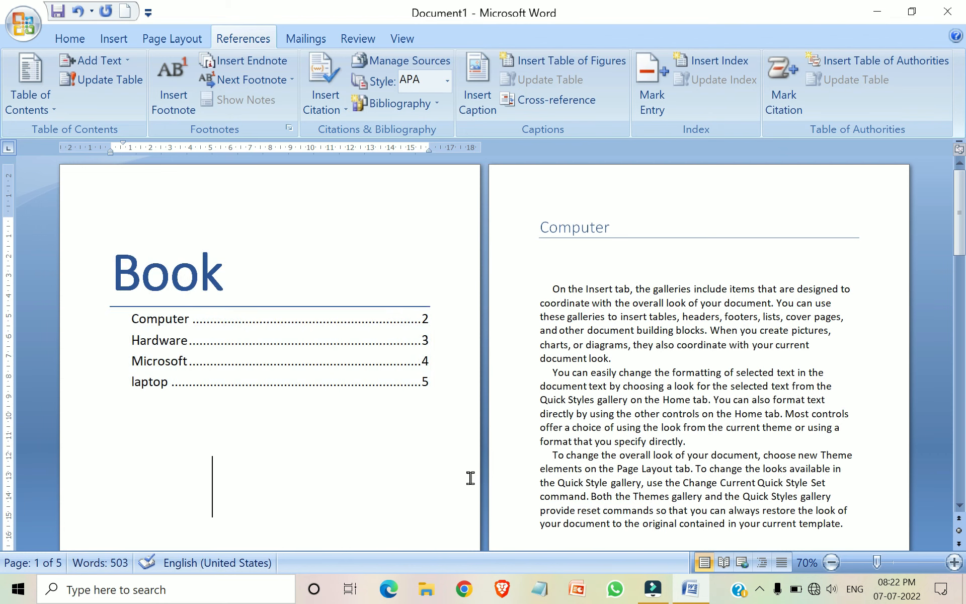
scroll(735, 446, down, 3)
scroll(730, 453, up, 2)
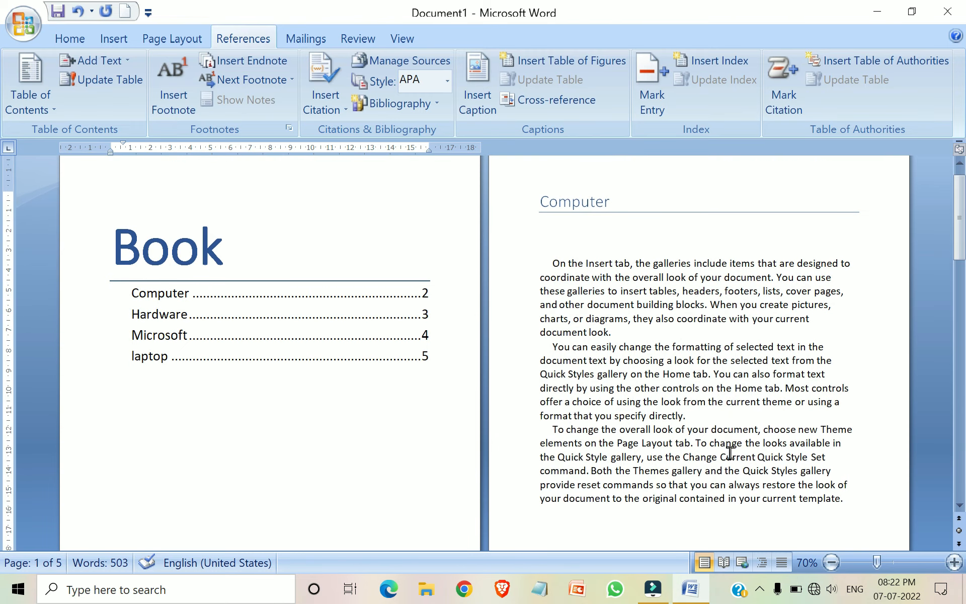
scroll(730, 453, up, 1)
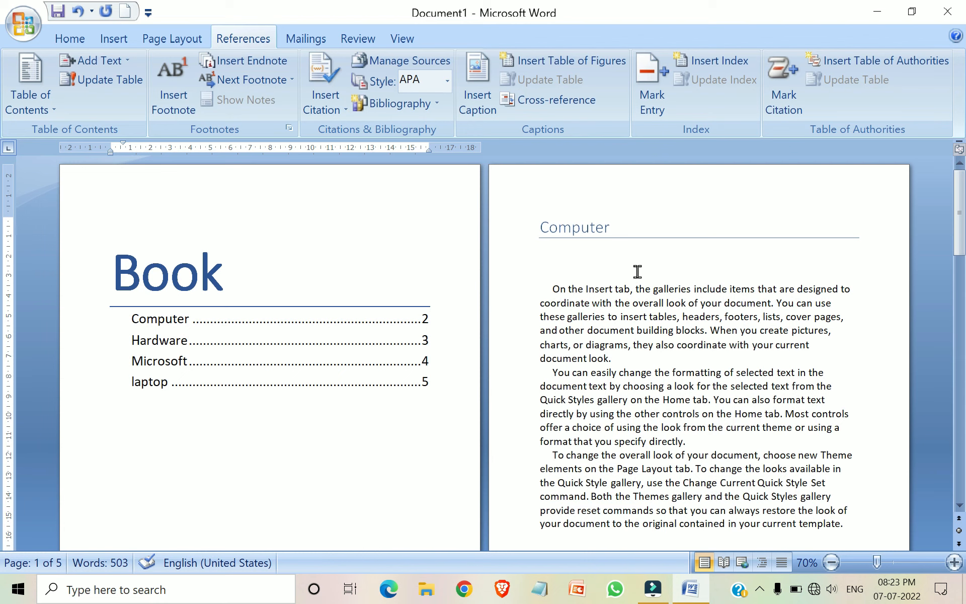
scroll(437, 450, down, 1)
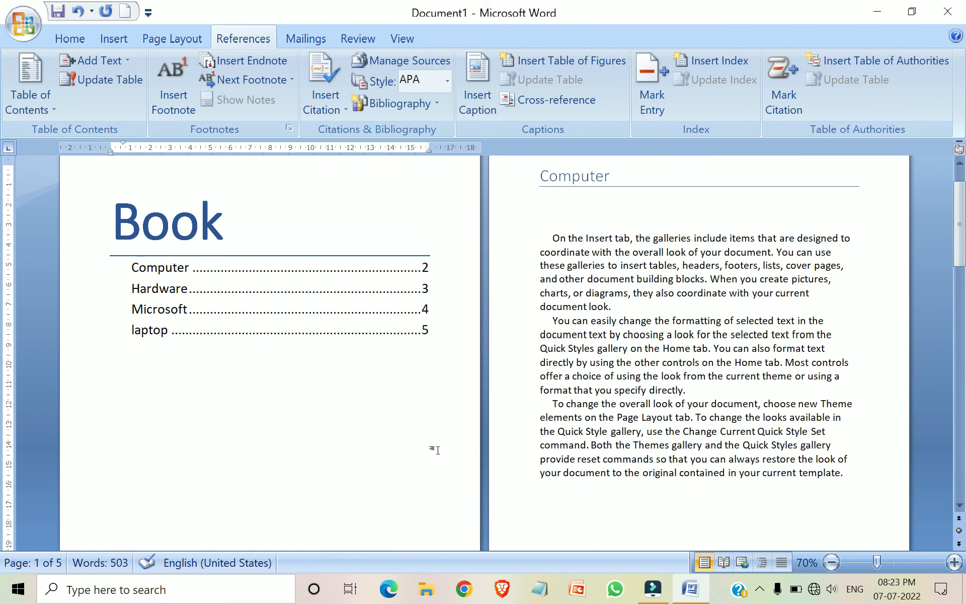